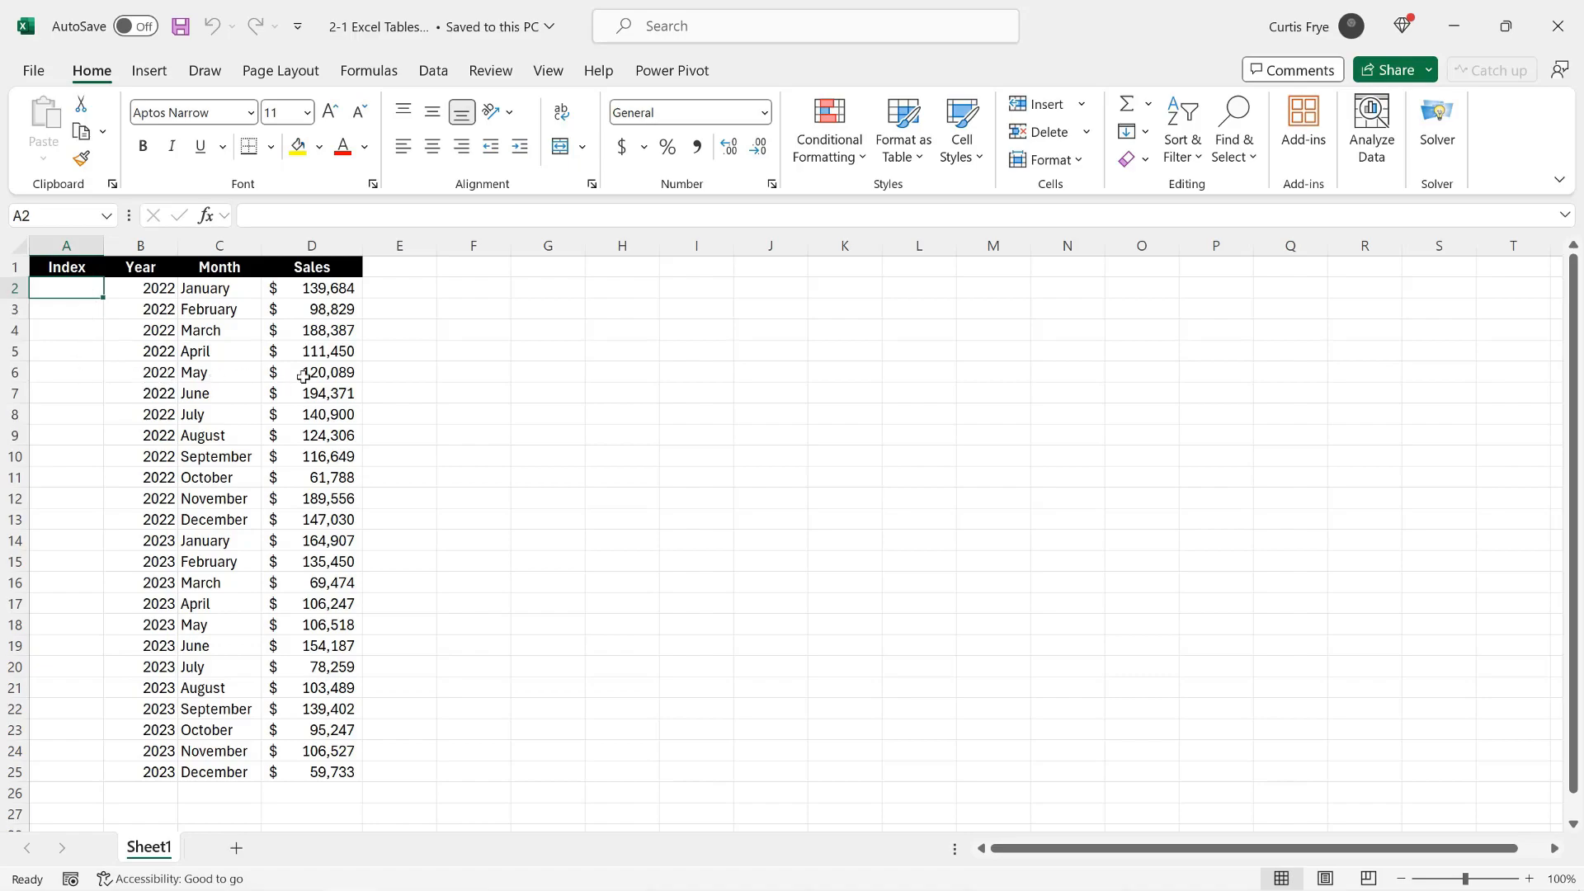
- Clear the May 2022 record in row 6 of the sales list and undo the clearing
drag(77, 371, 295, 371)
key(Delete)
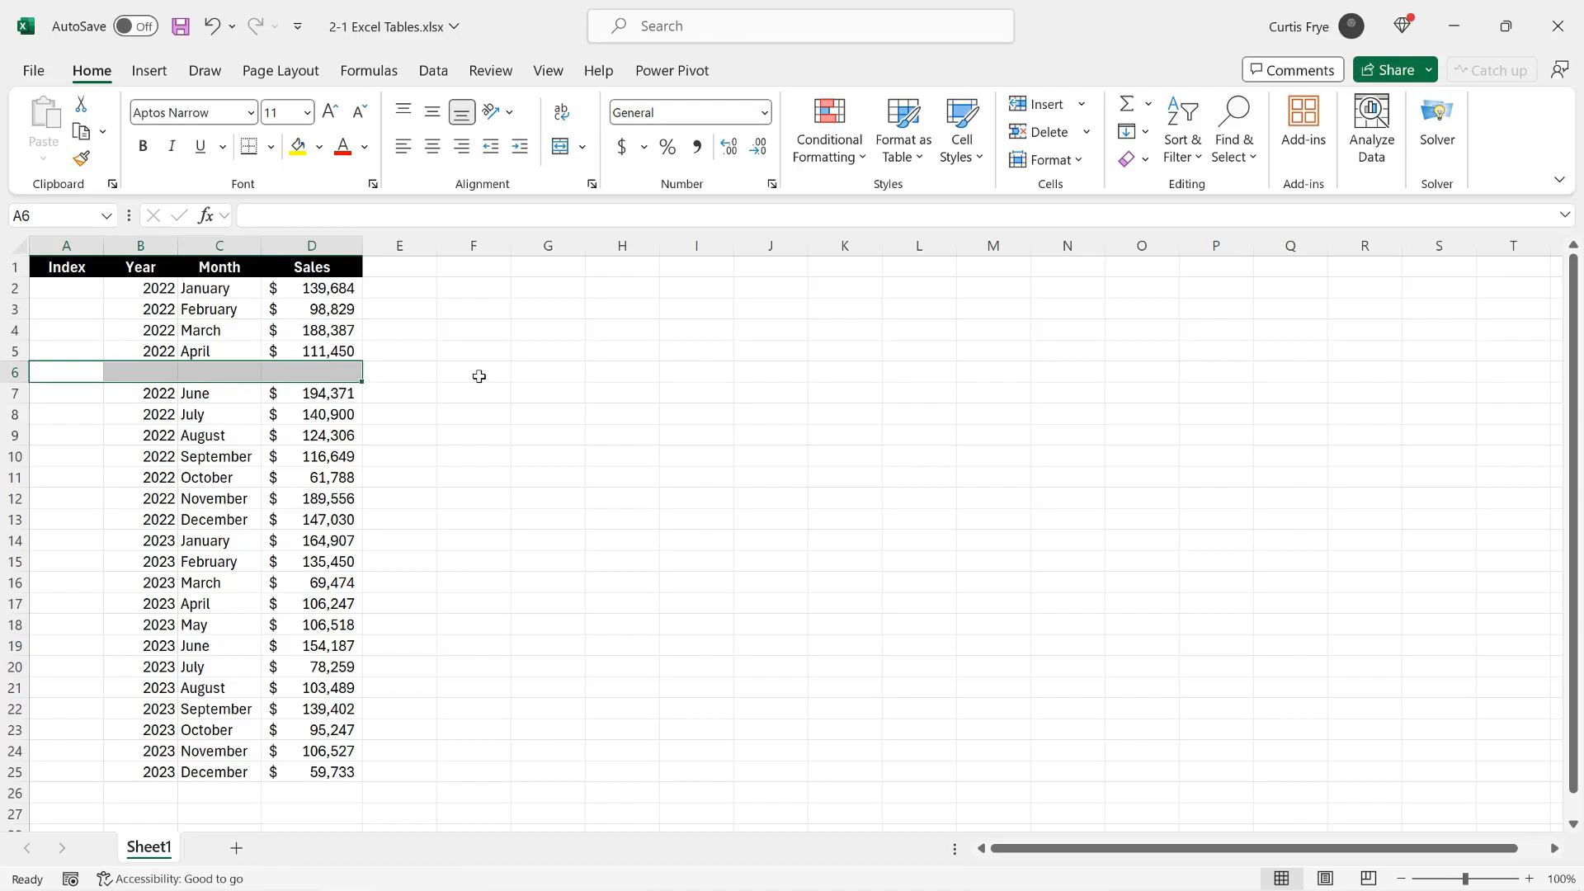
click(481, 372)
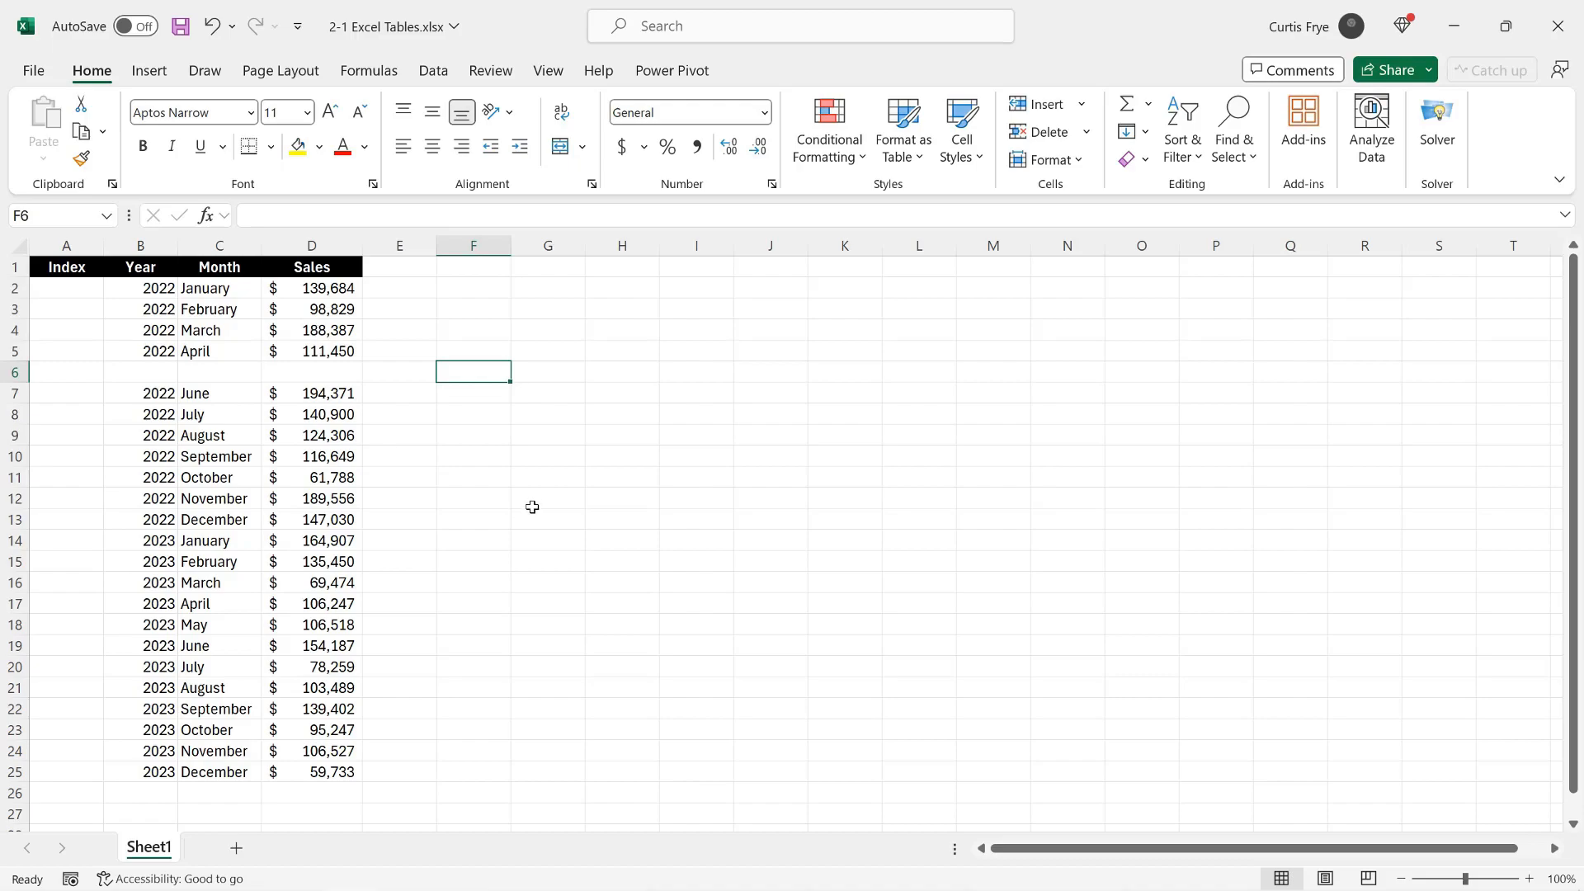
key(ctrl+z)
click(75, 373)
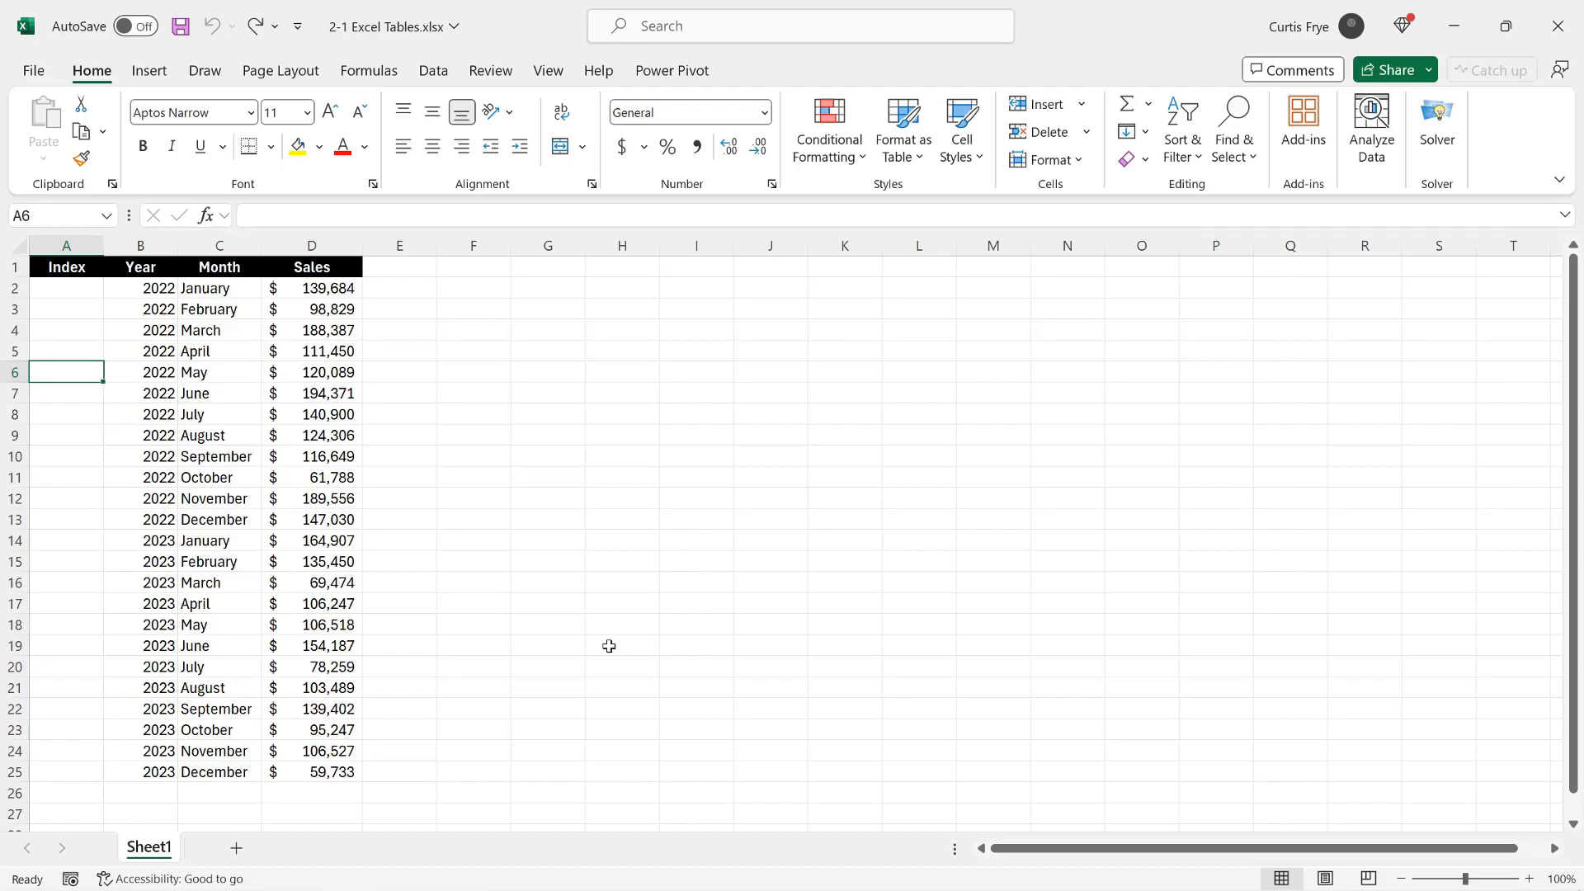
- Convert the sales list in A1:D25 into an Excel table with headers
click(246, 437)
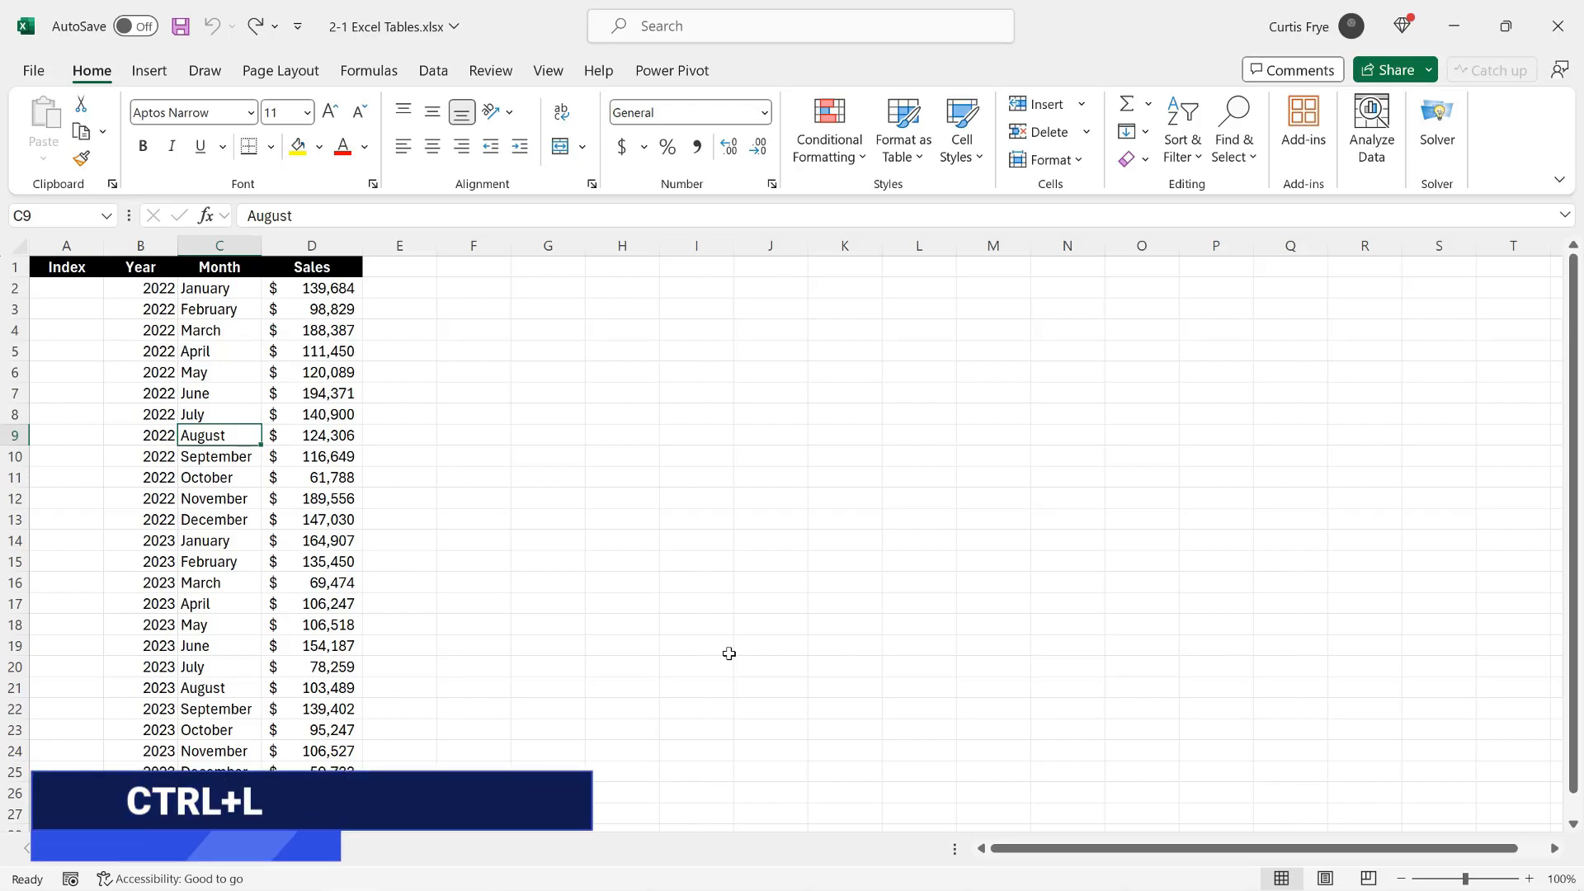
key(ctrl+l)
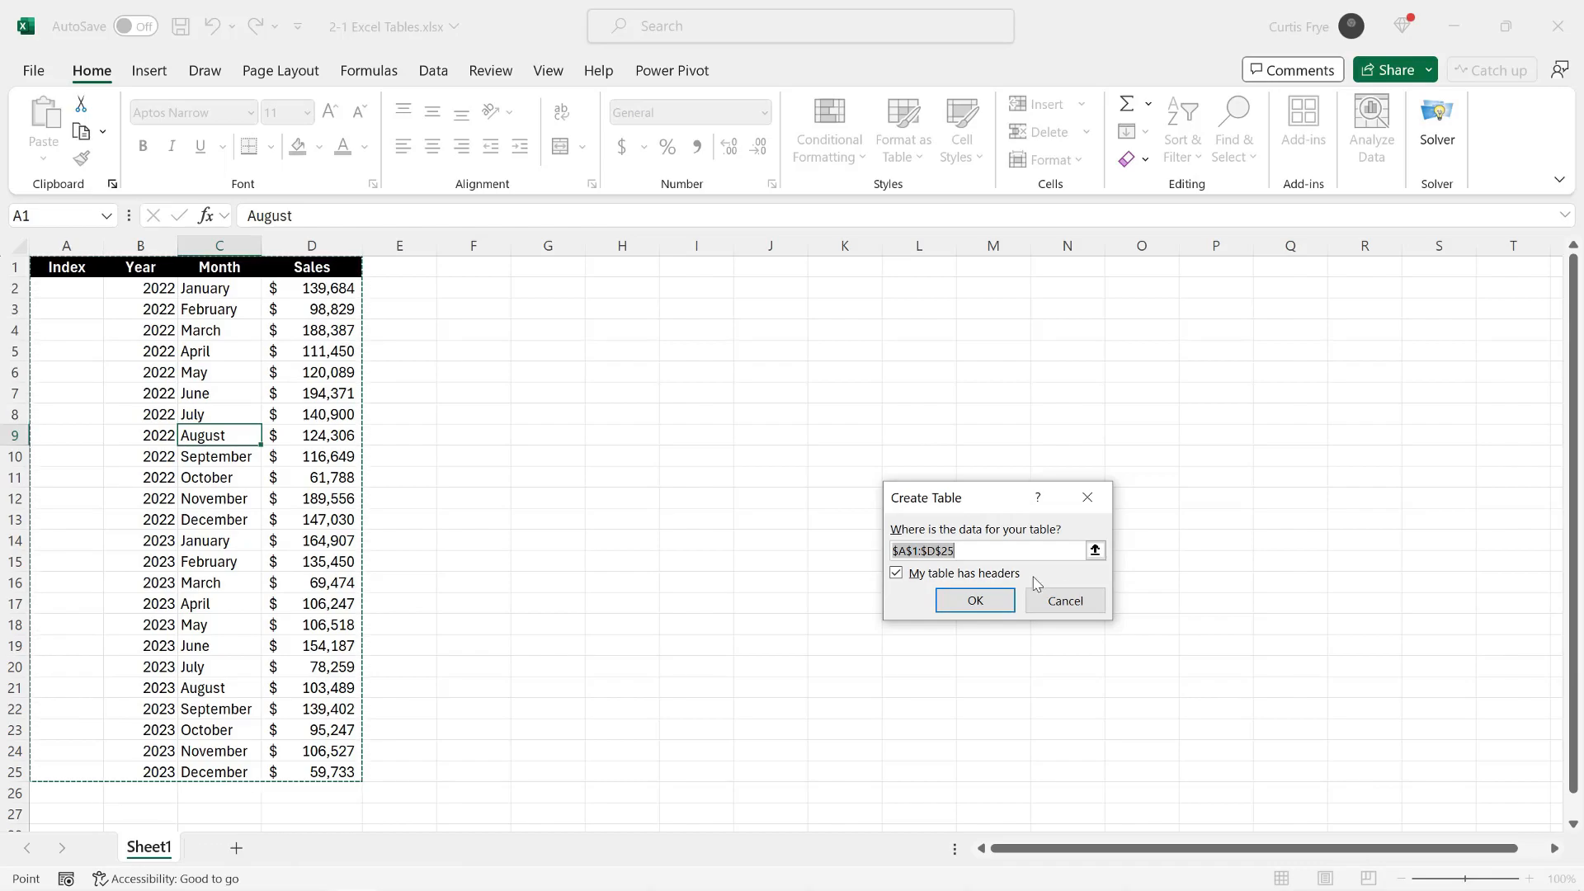
click(989, 602)
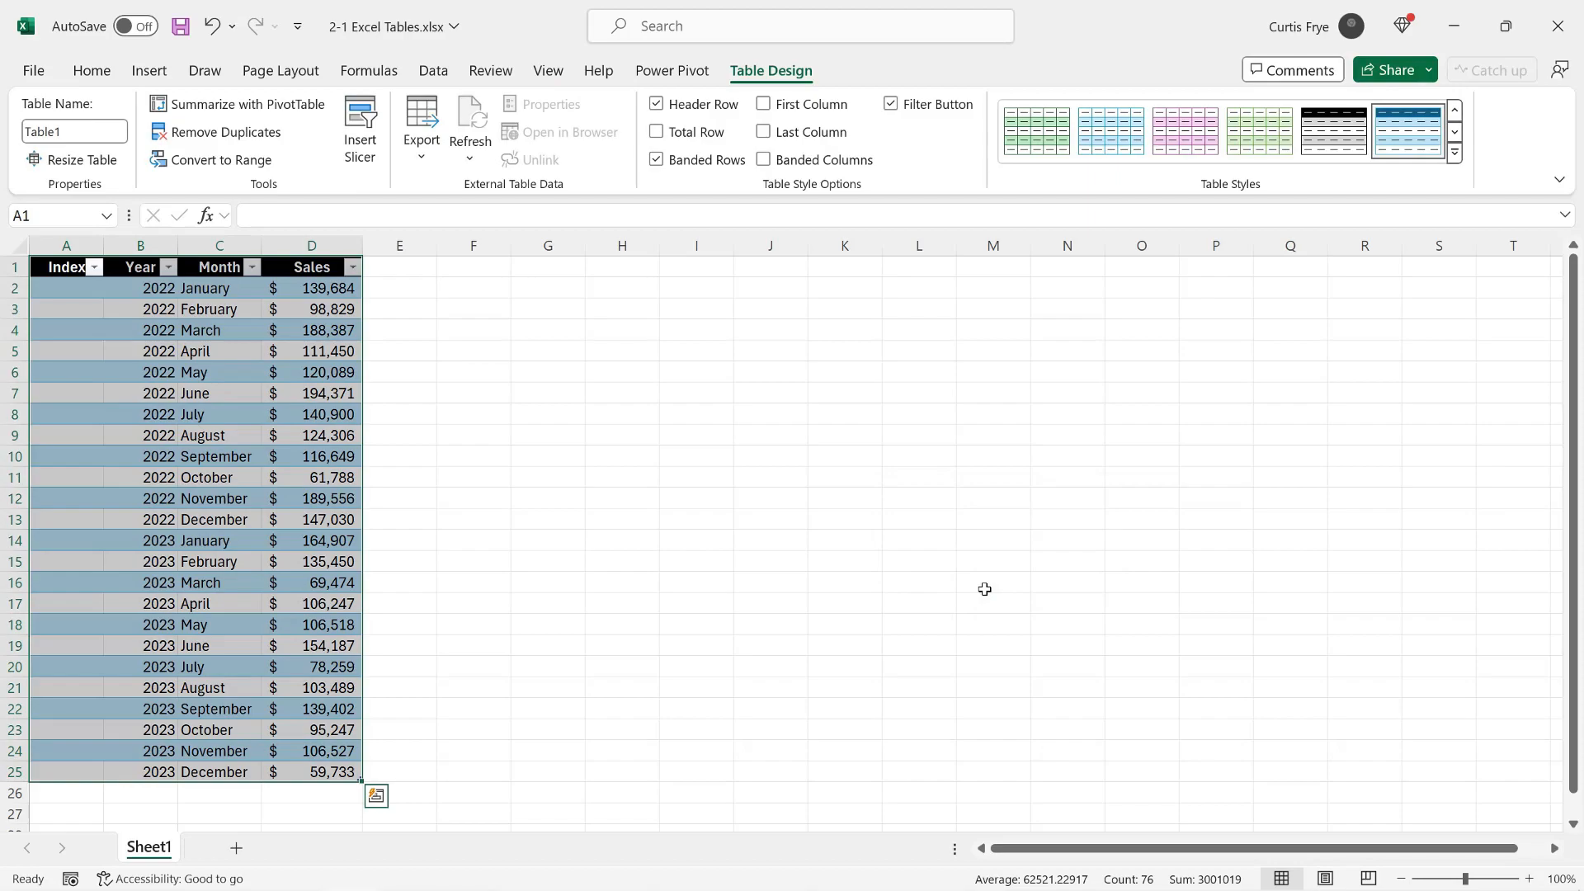
click(135, 286)
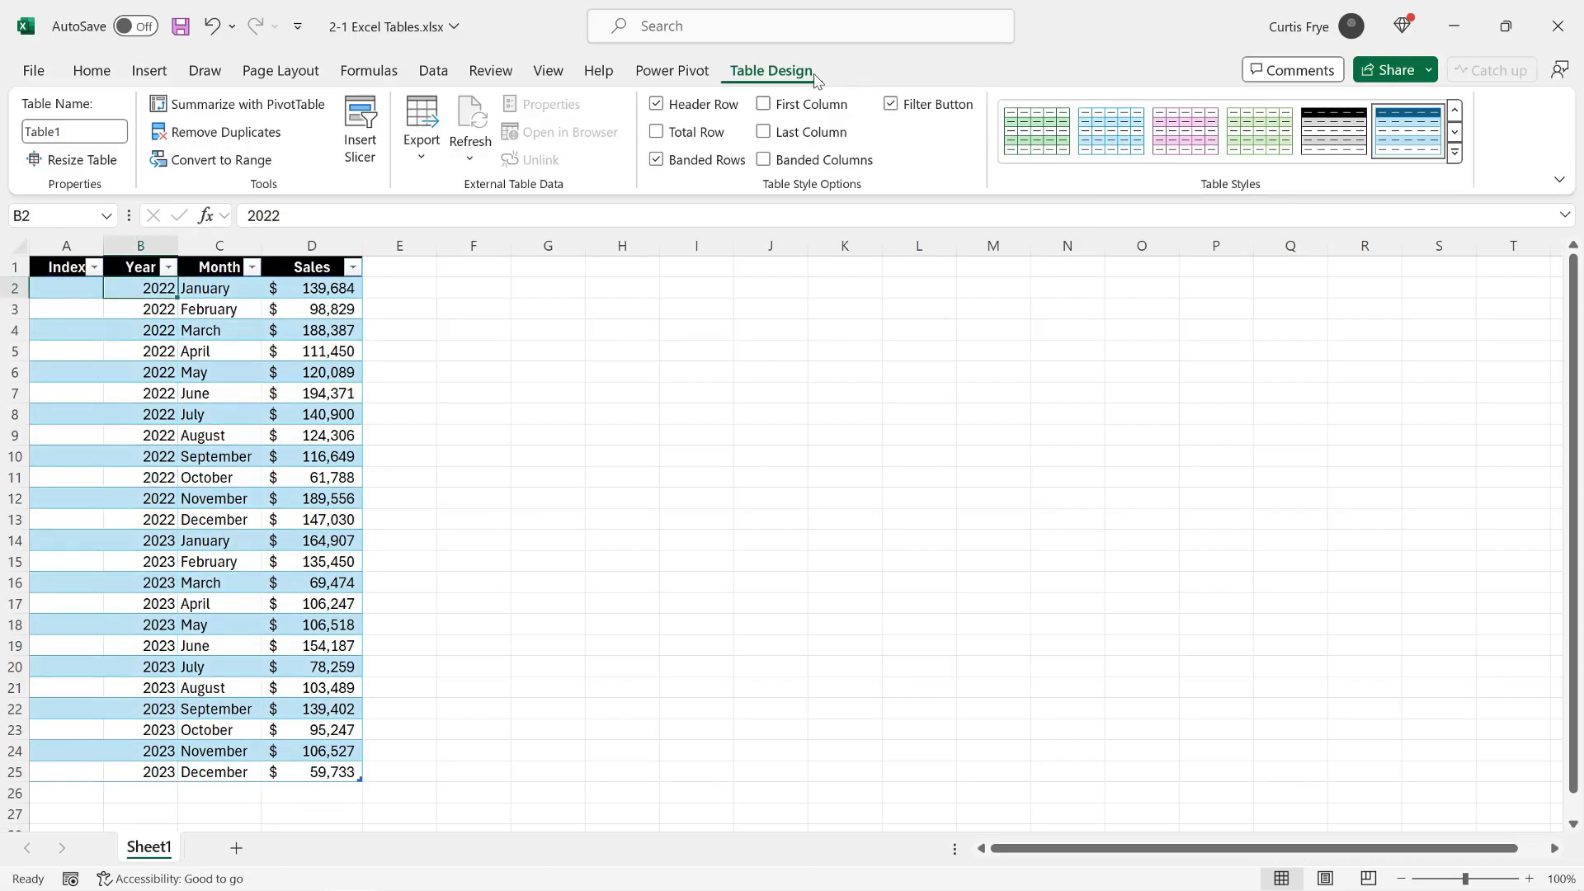
- Apply the light green banded table style to the sales table
click(577, 312)
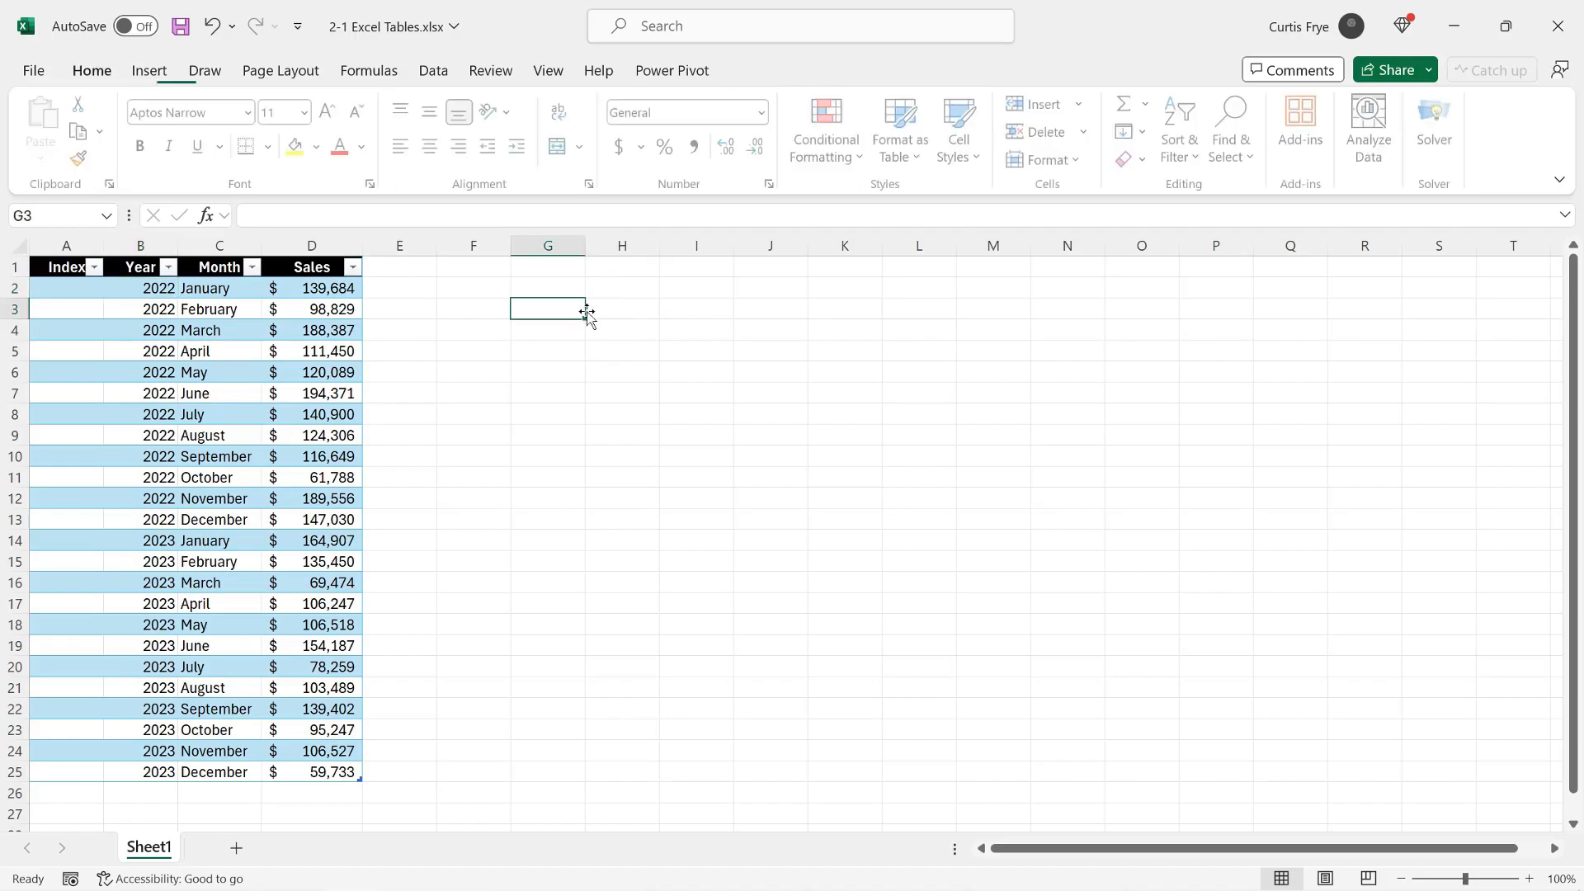
click(207, 312)
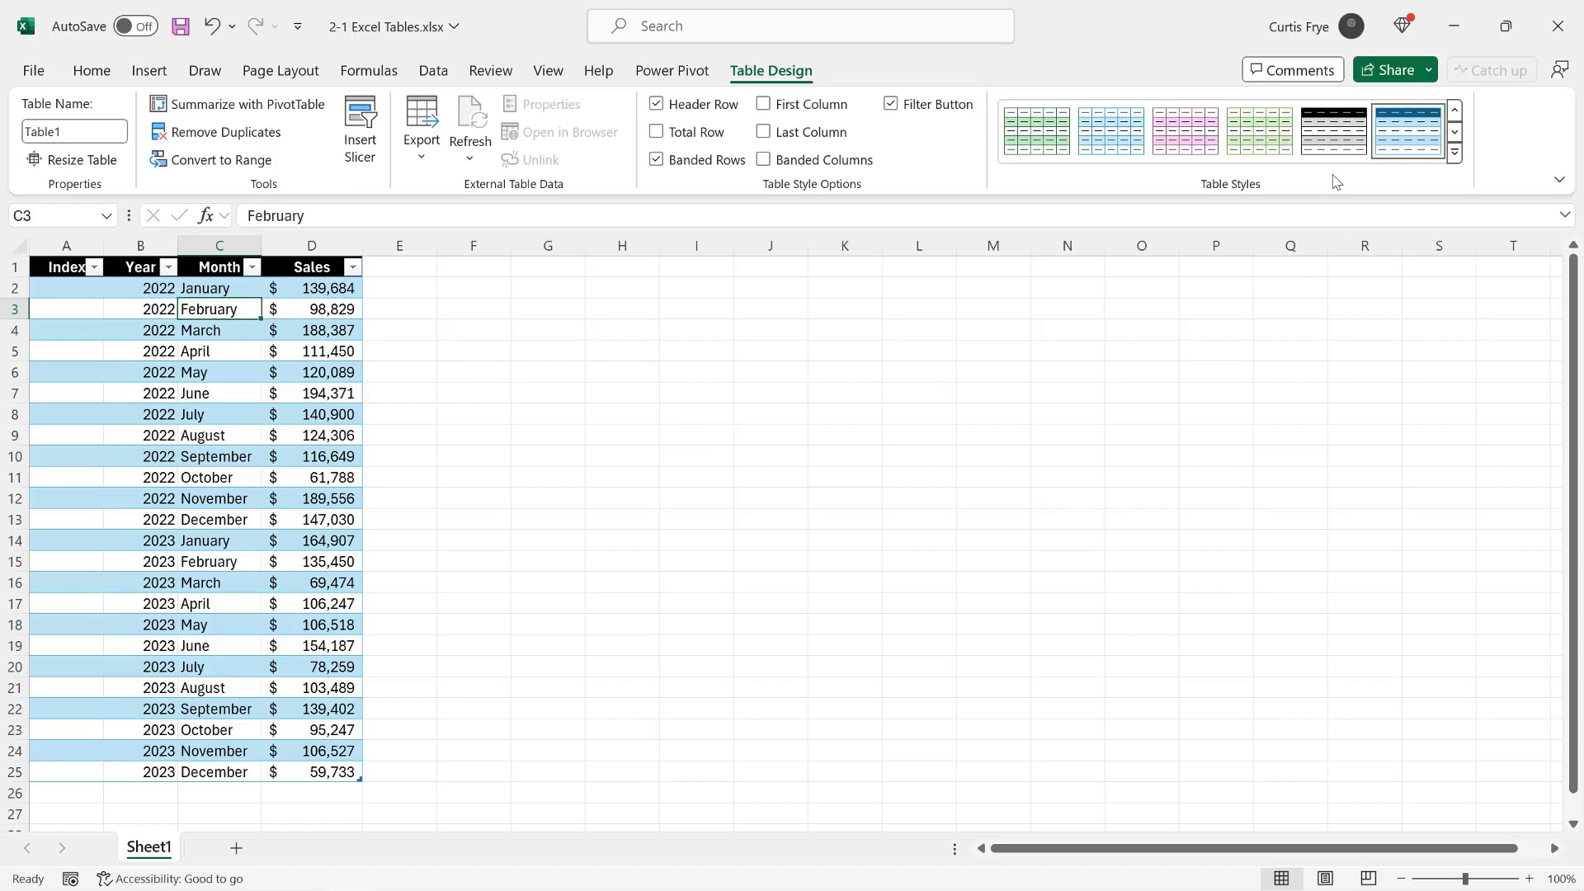
click(1272, 139)
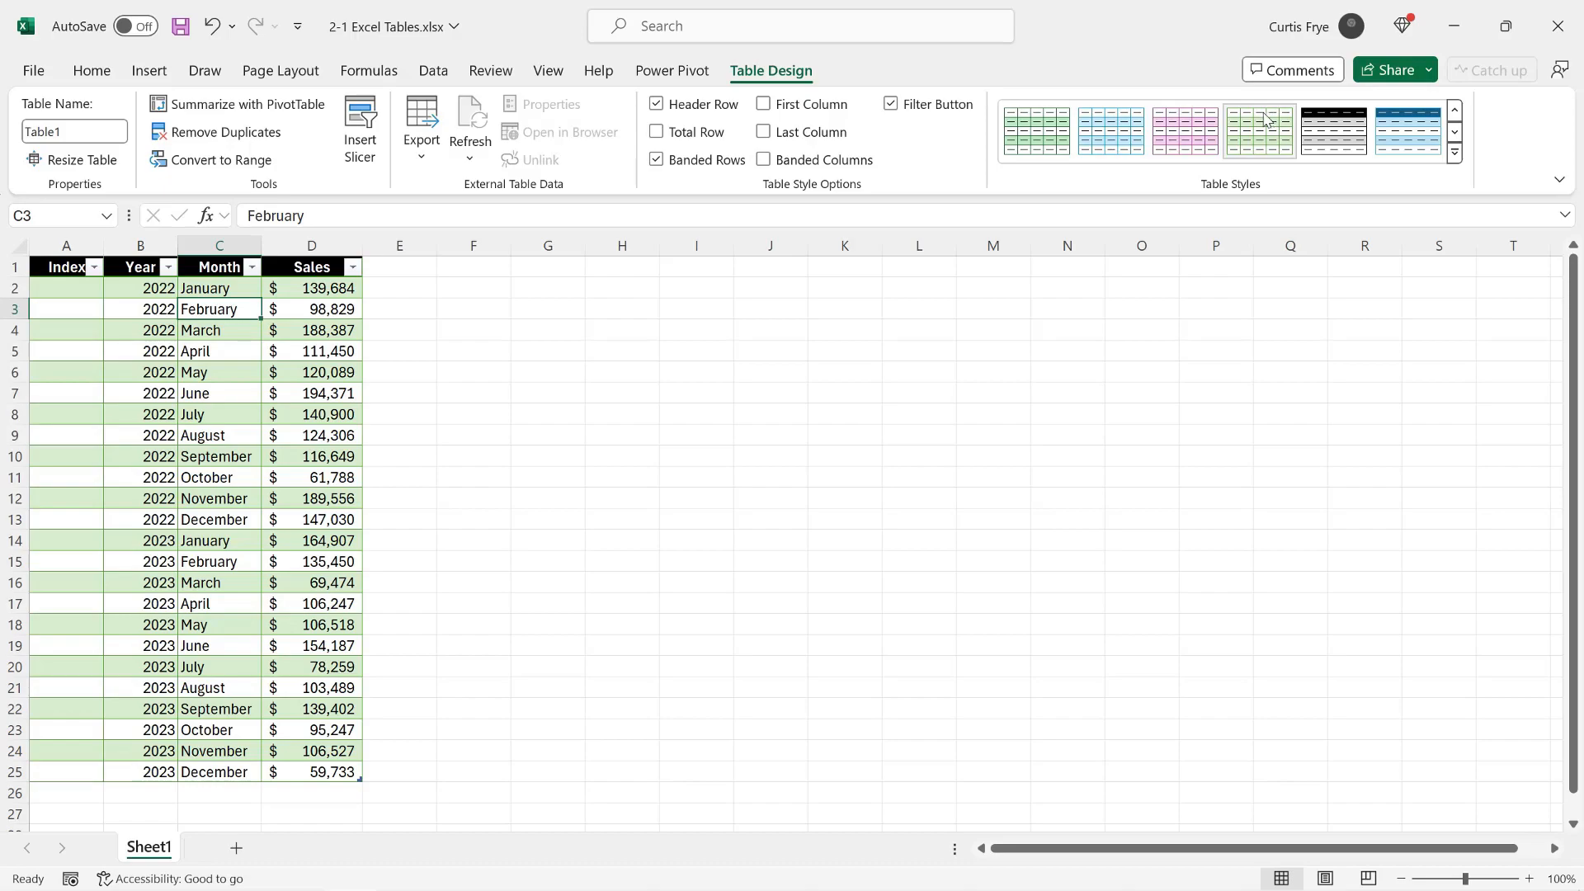
click(1259, 120)
- Apply the darker green banded table style to the sales table and clear its existing formatting
right_click(1046, 142)
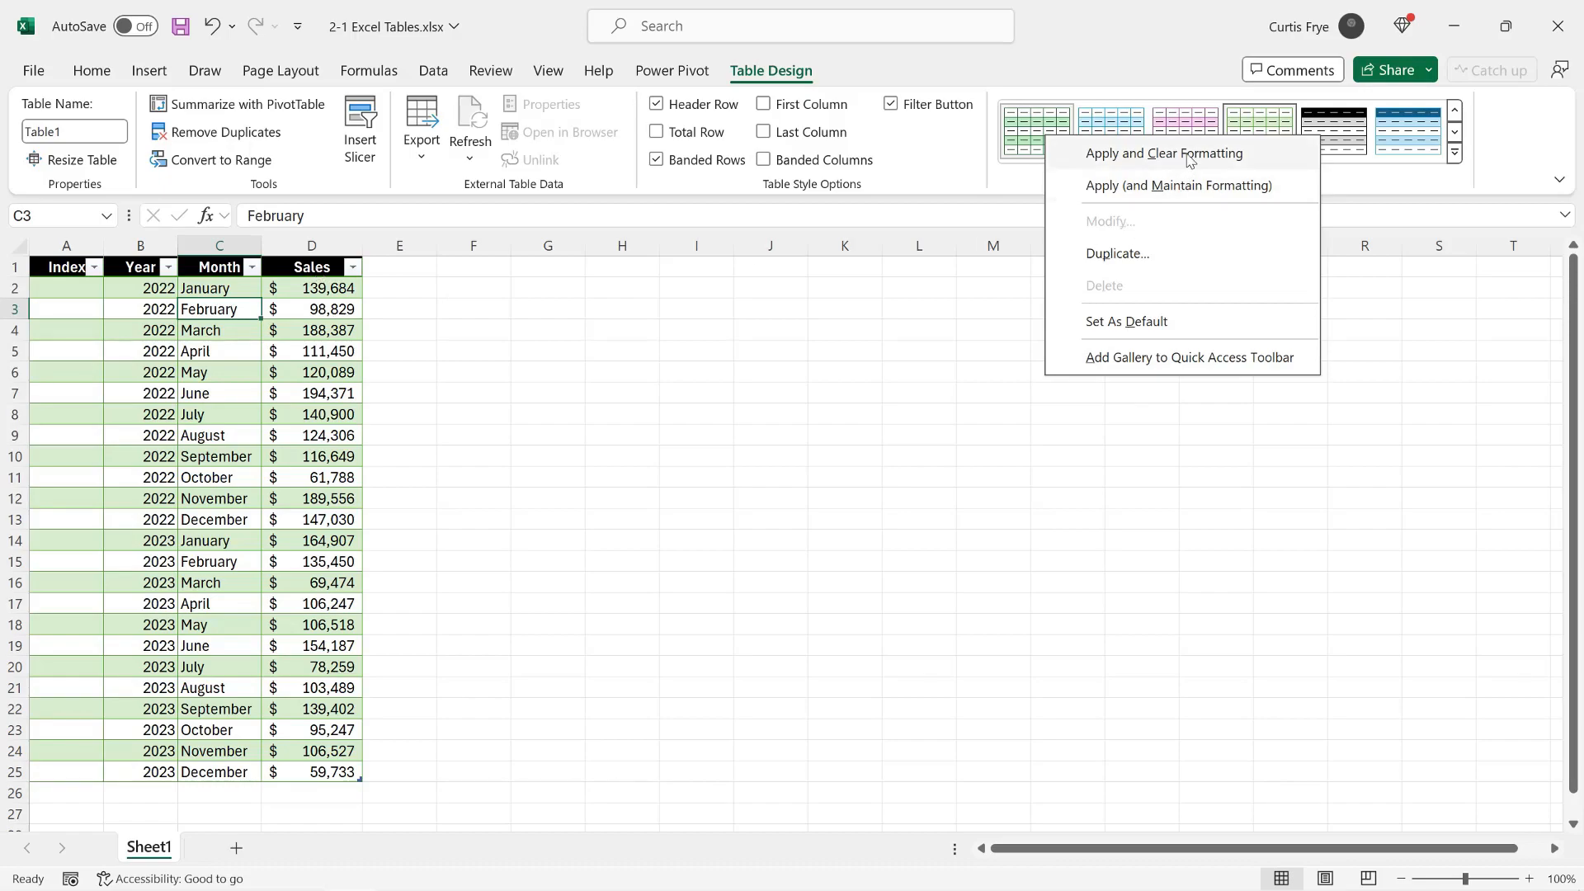
click(1253, 156)
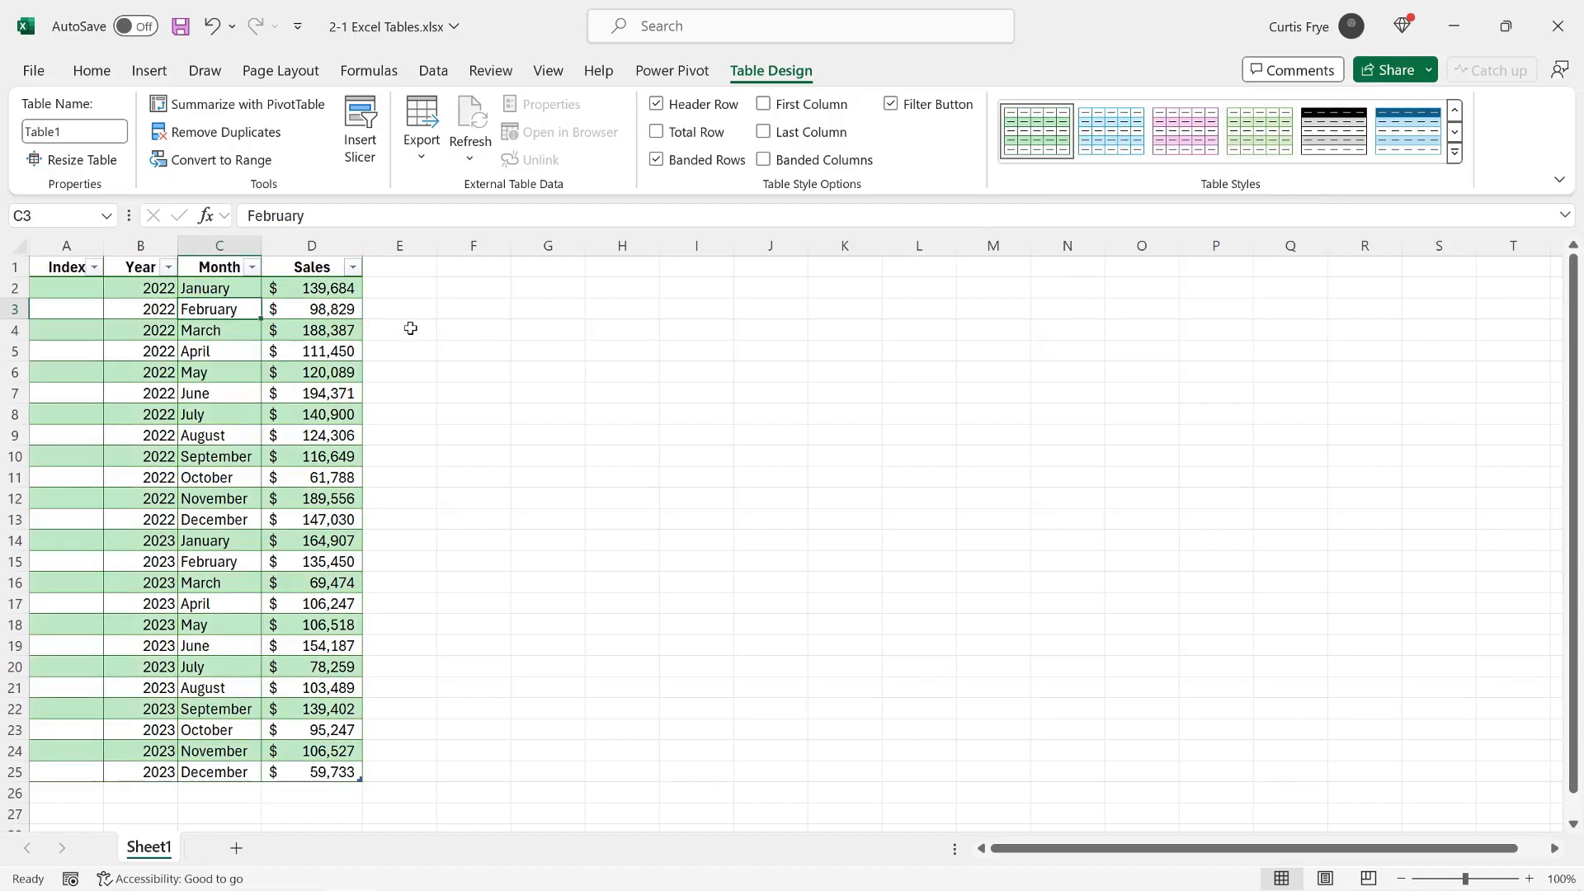
click(323, 267)
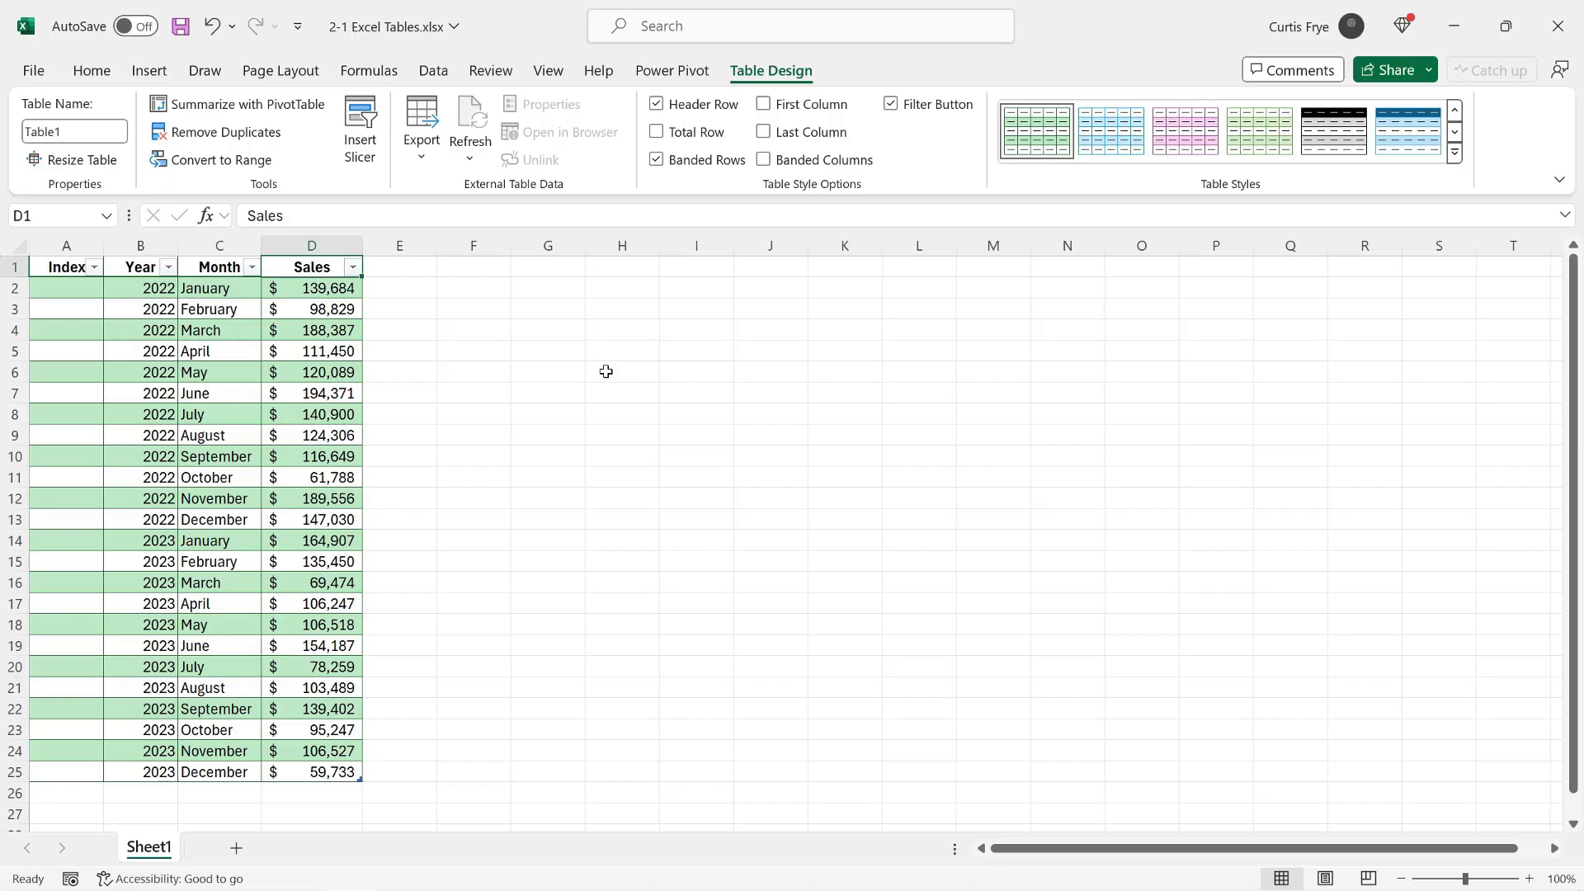
- Rename the table as SalesData
click(88, 135)
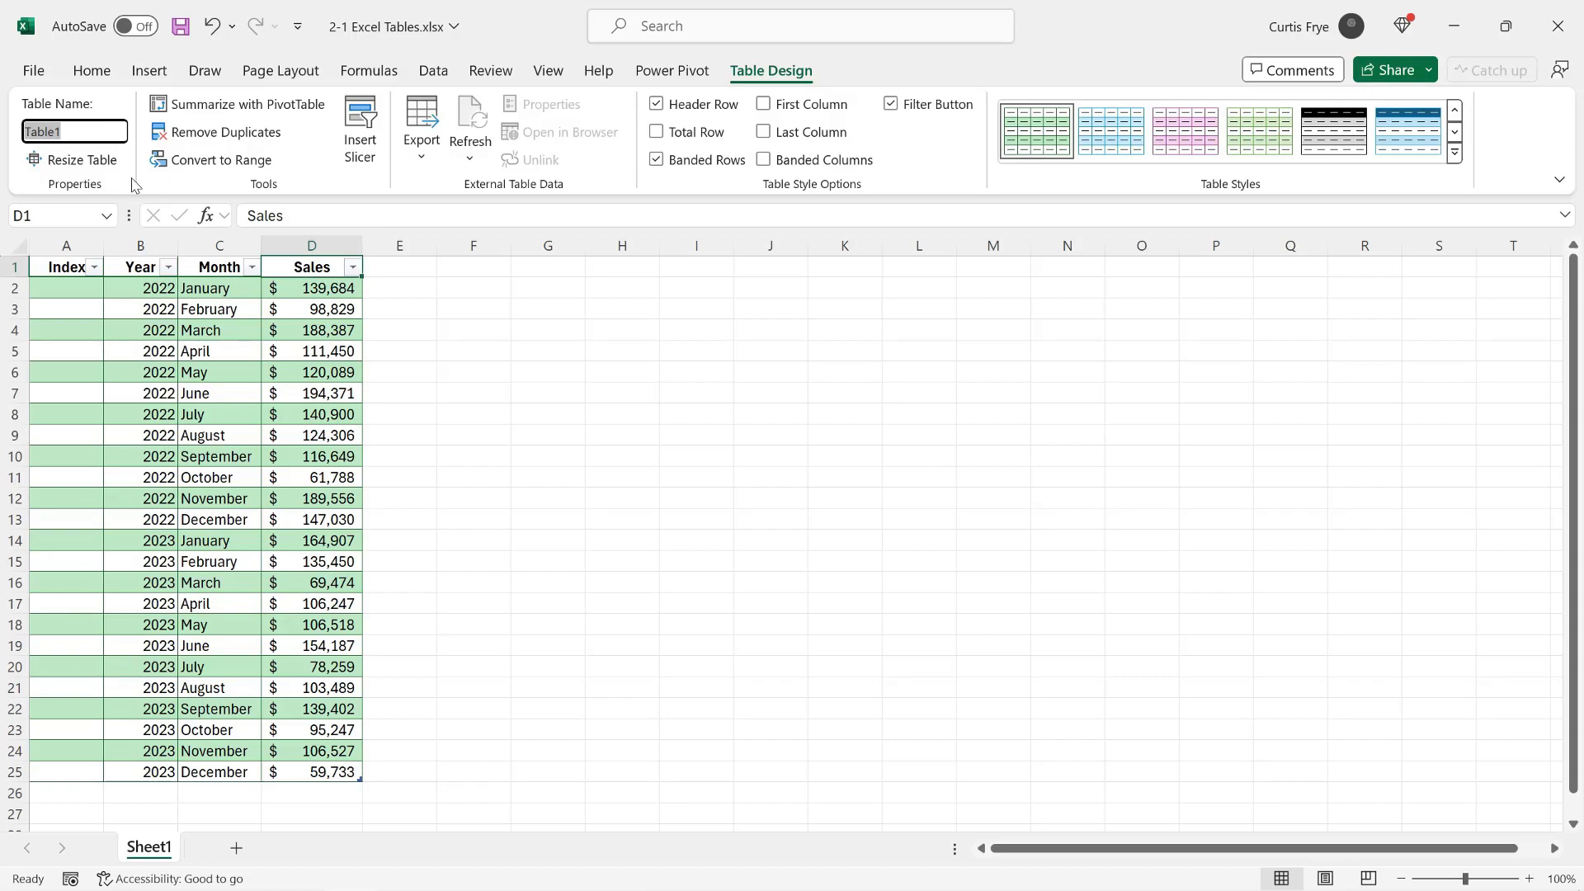
text(SalesData)
key(Return)
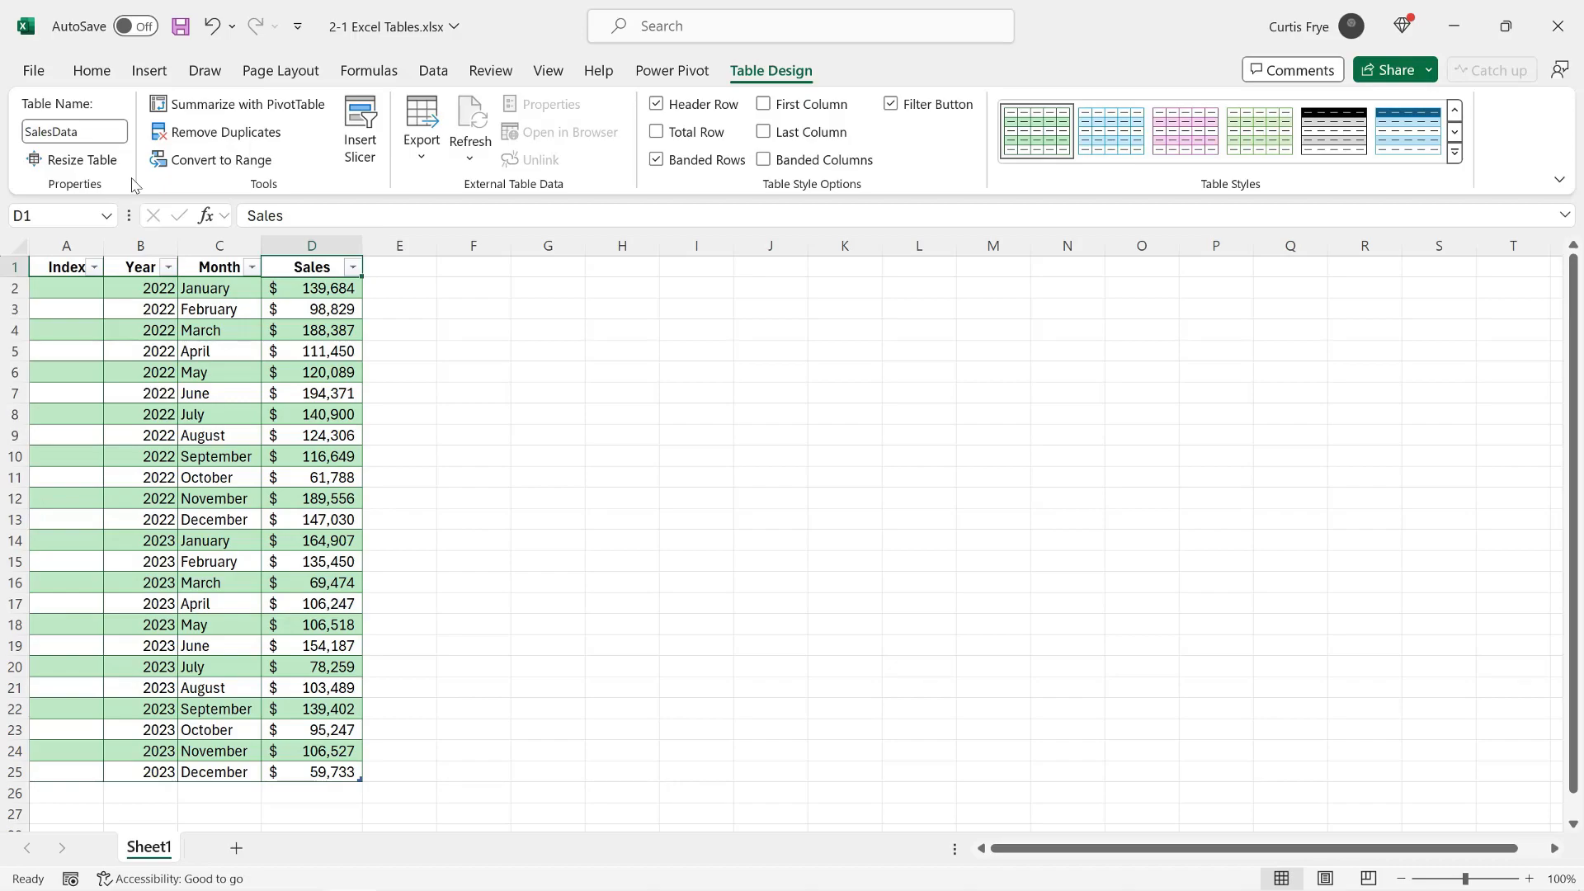
- Add a total row to the SalesData table and view the summary functions offered for the Sales total
click(657, 134)
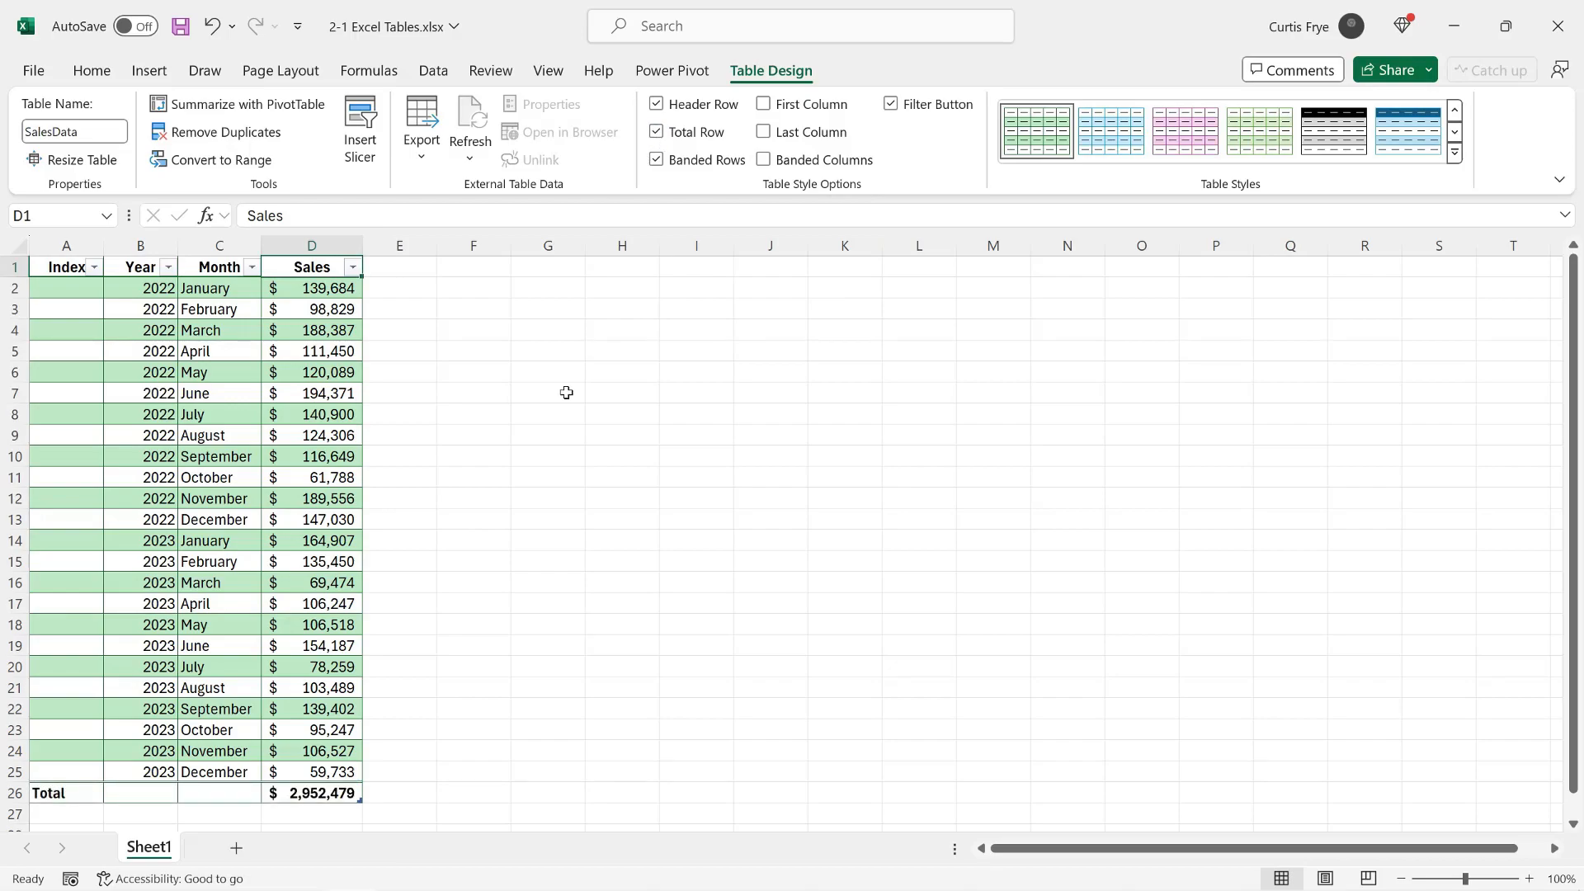
click(350, 792)
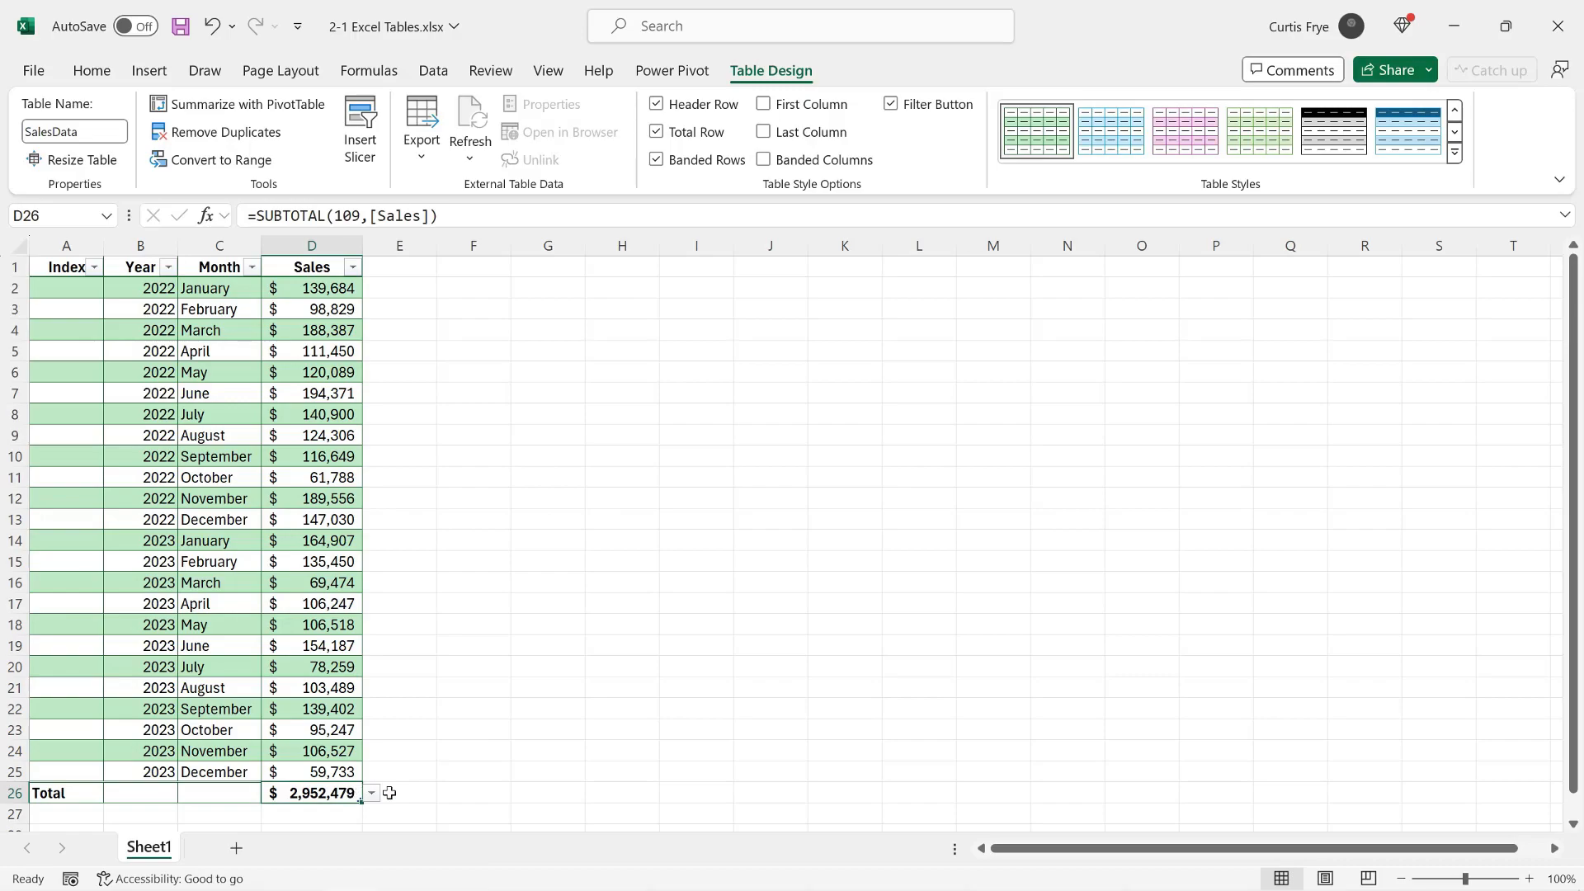
click(372, 793)
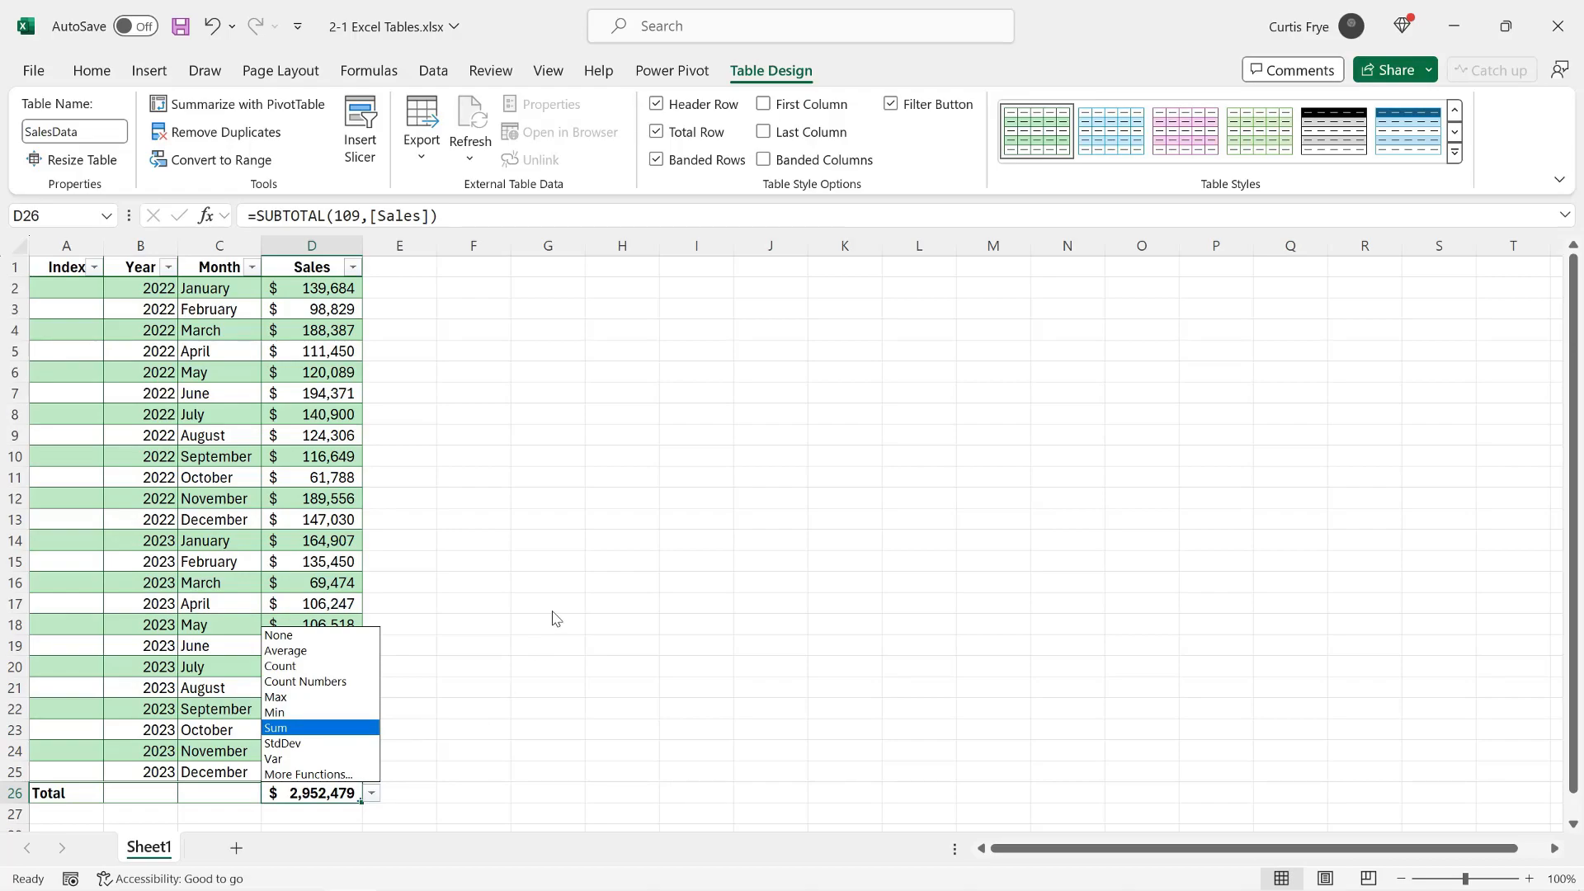
click(246, 795)
- Set the Month column's cell in the total row to Count
click(231, 790)
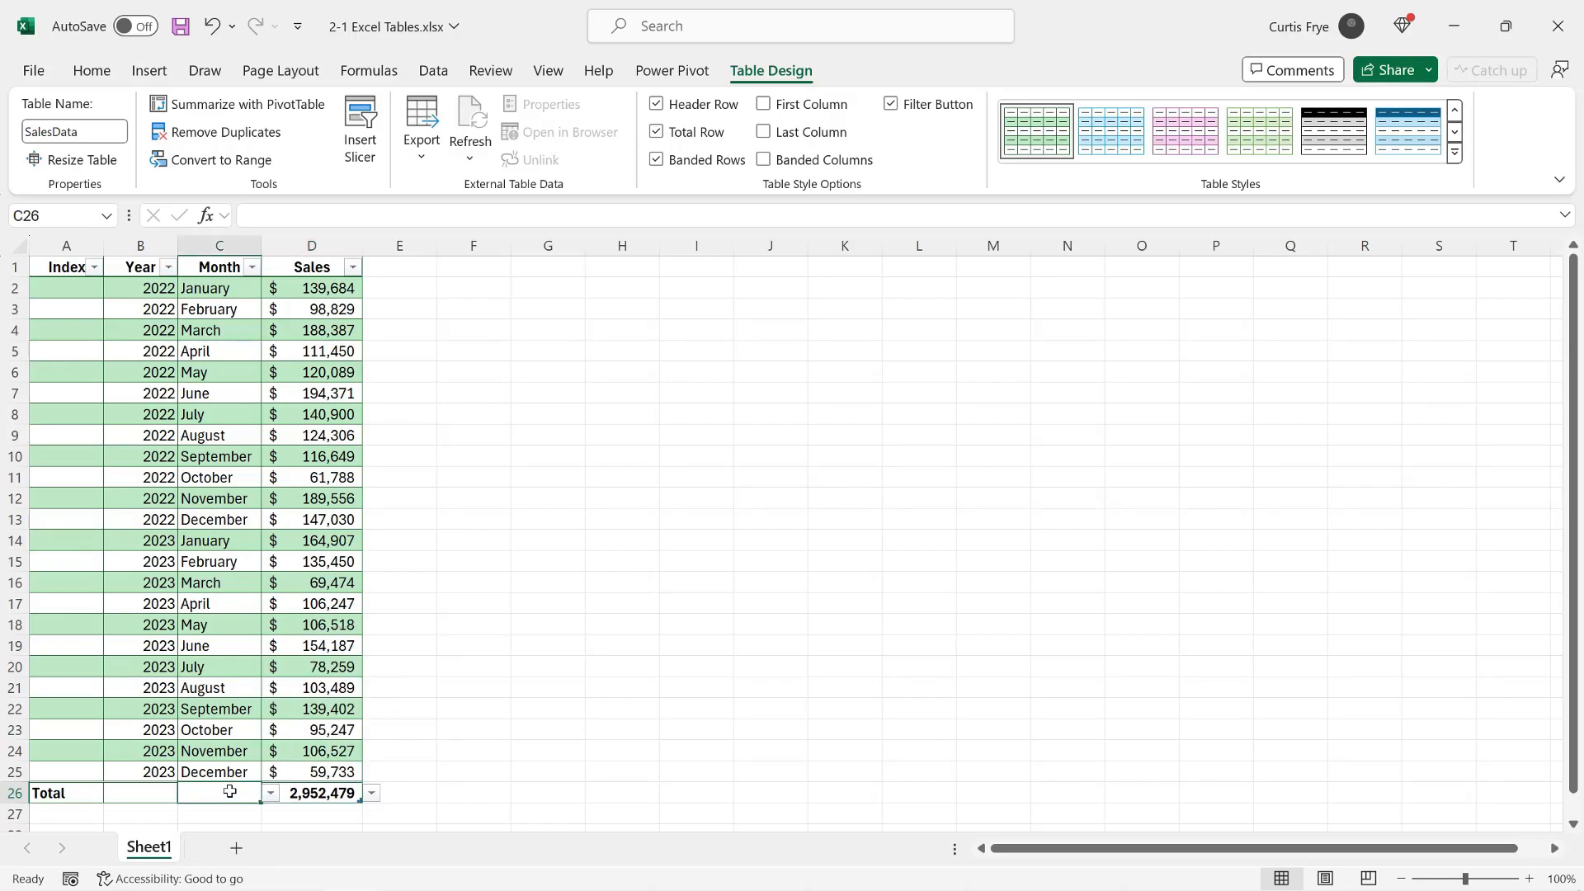
click(271, 795)
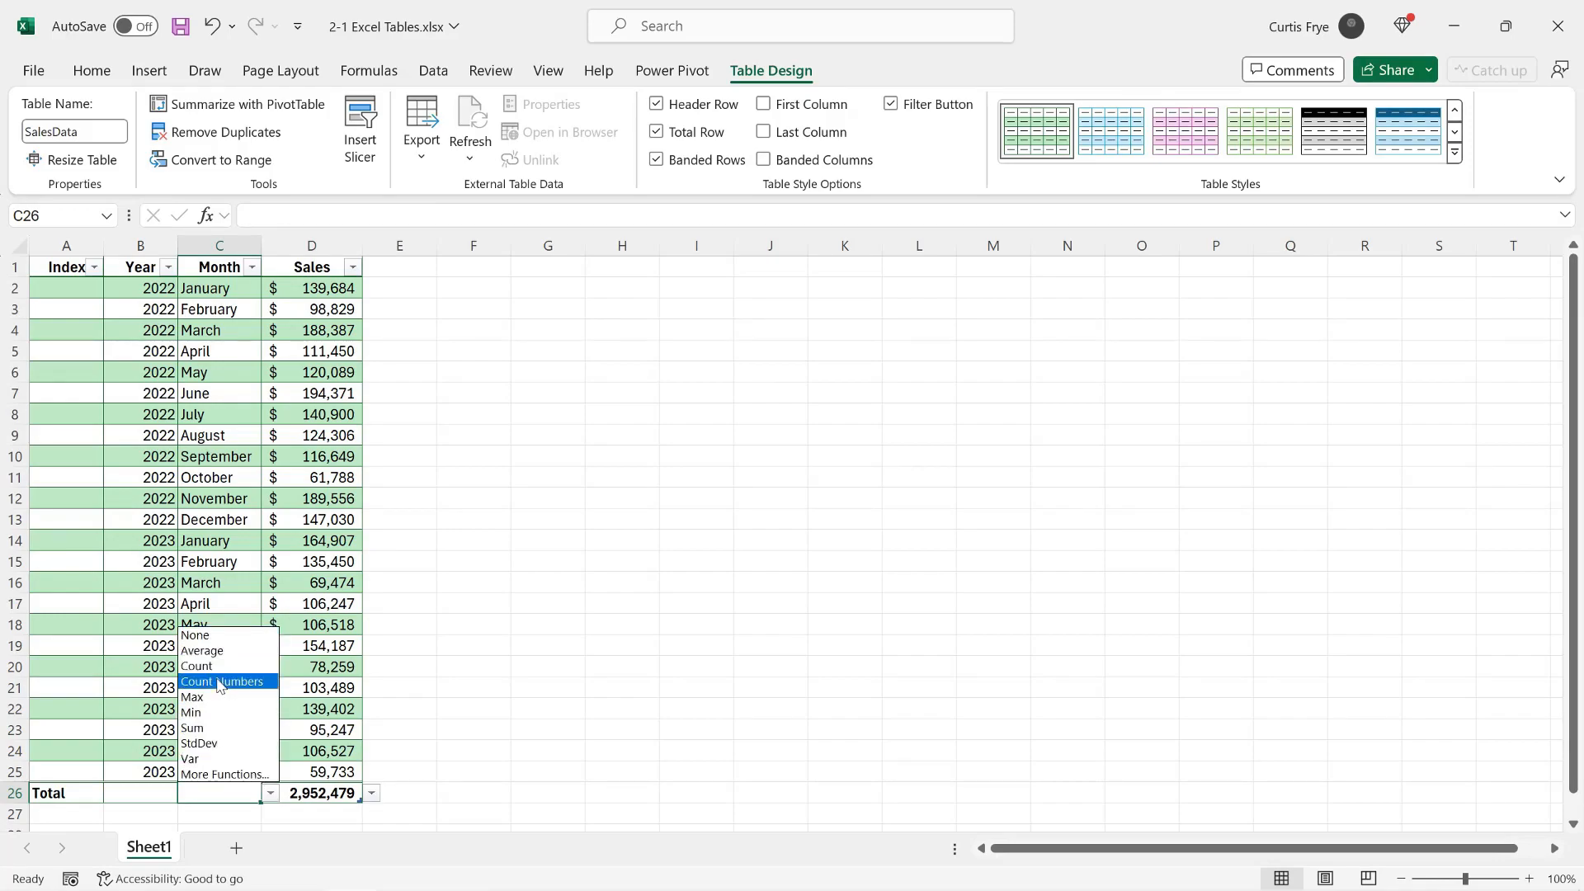
click(217, 665)
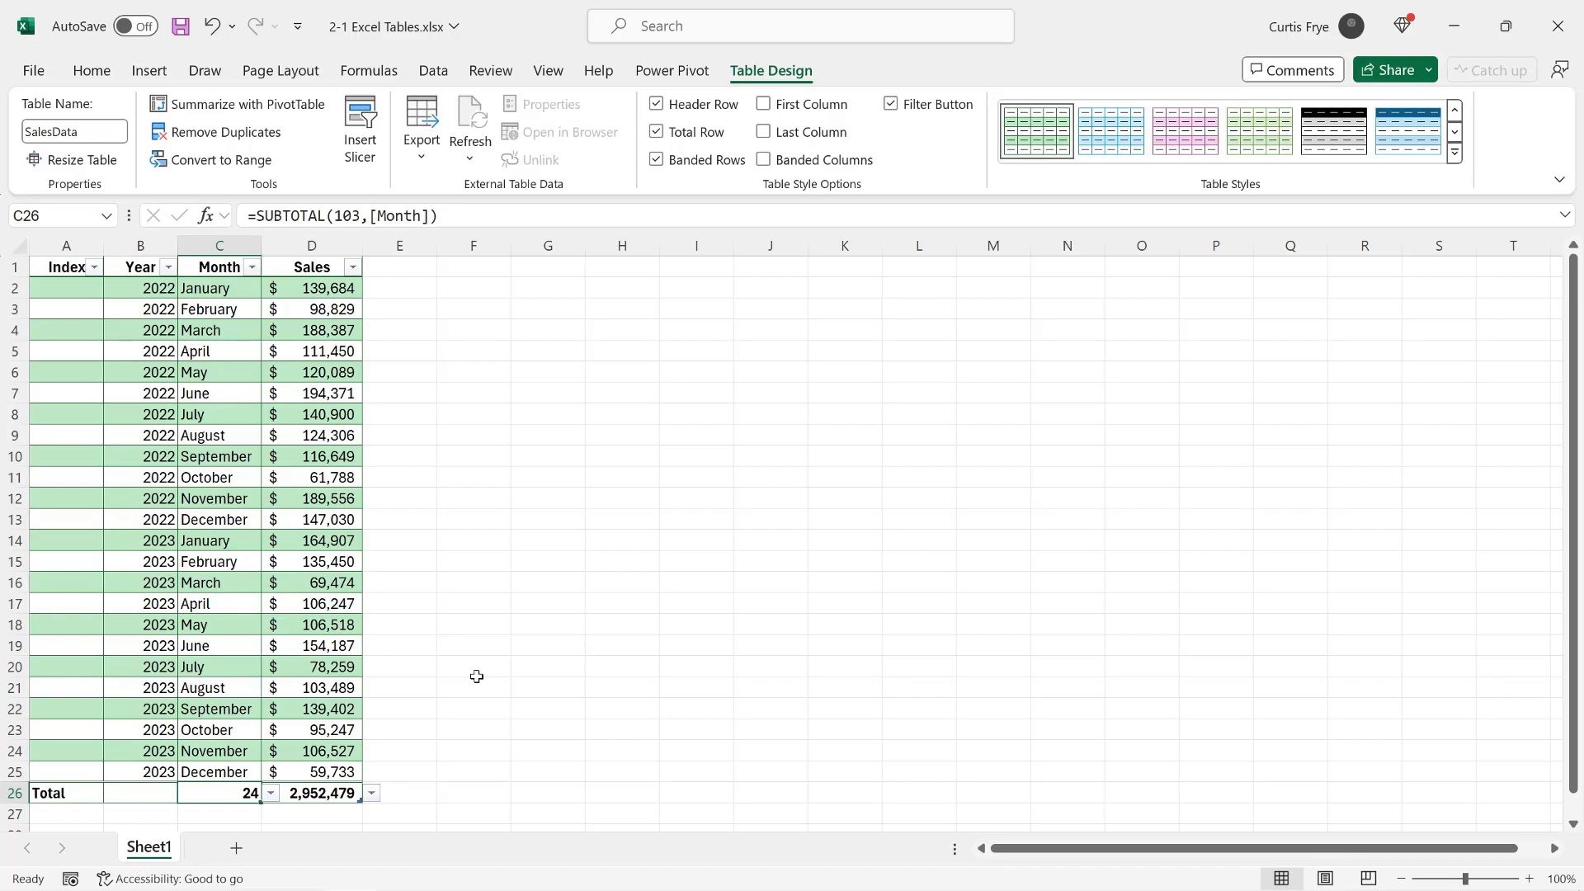
- Fill the Index column with the formula =ROW()-1 from cell A2 and check the formula in lower rows
click(81, 289)
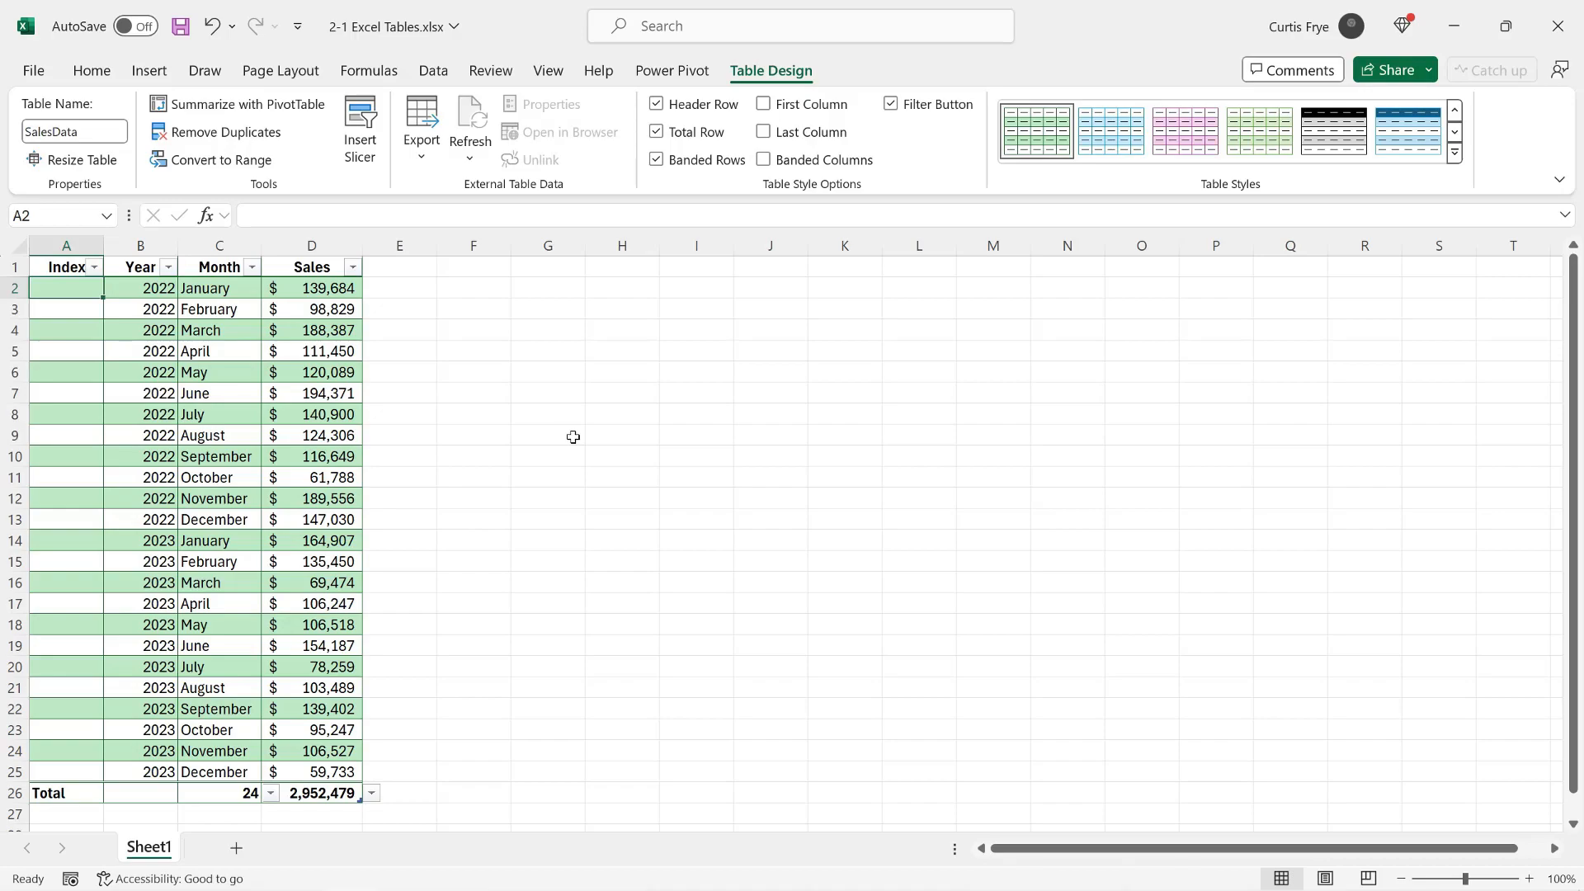
text(=)
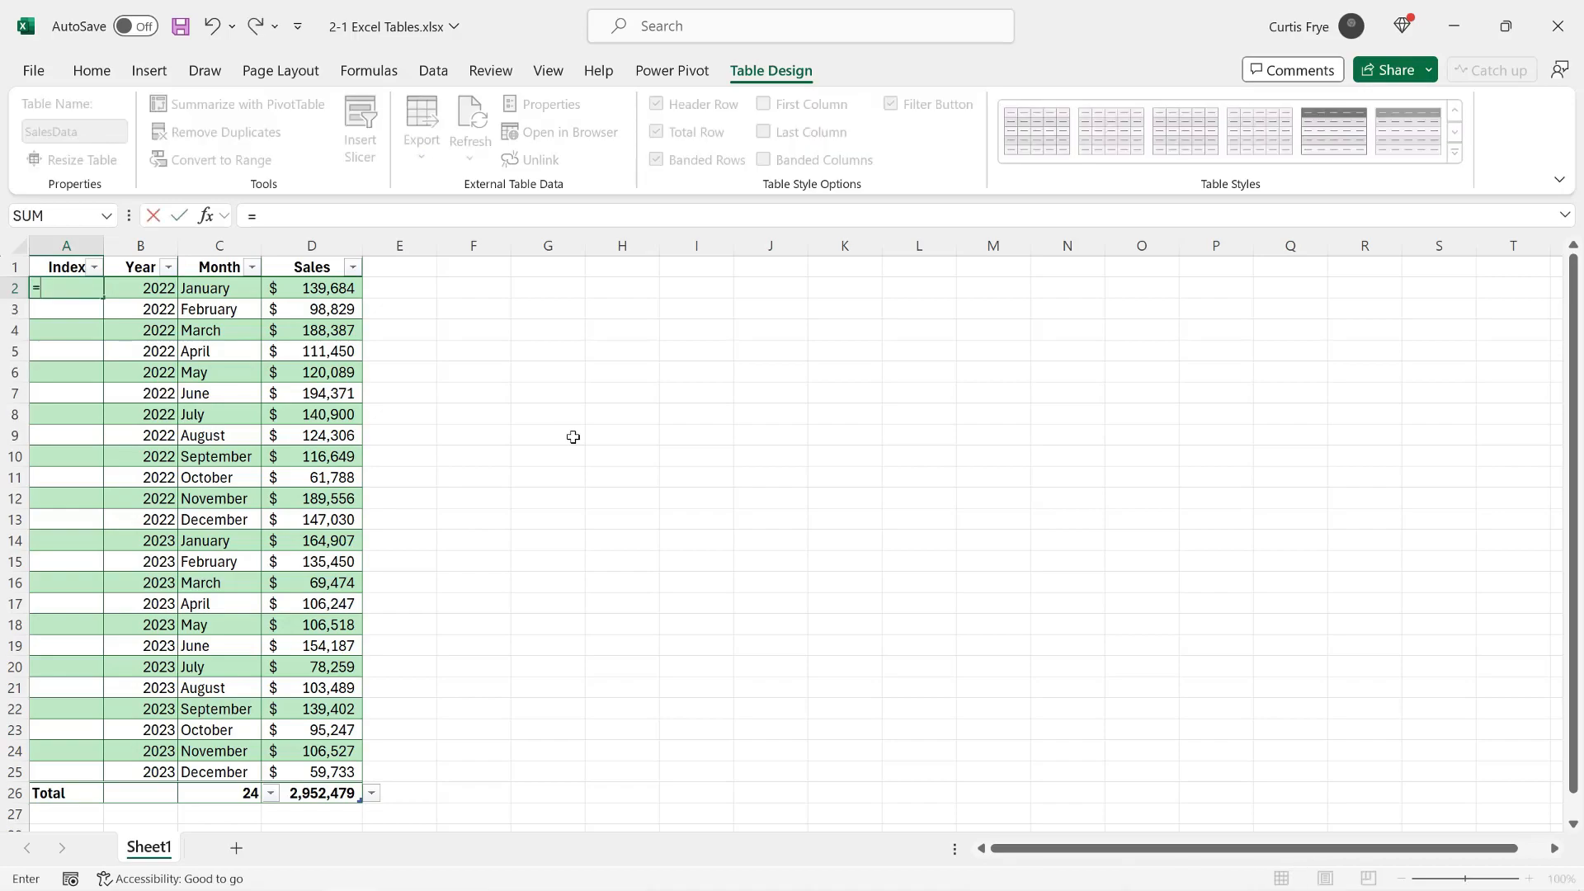
text(ro)
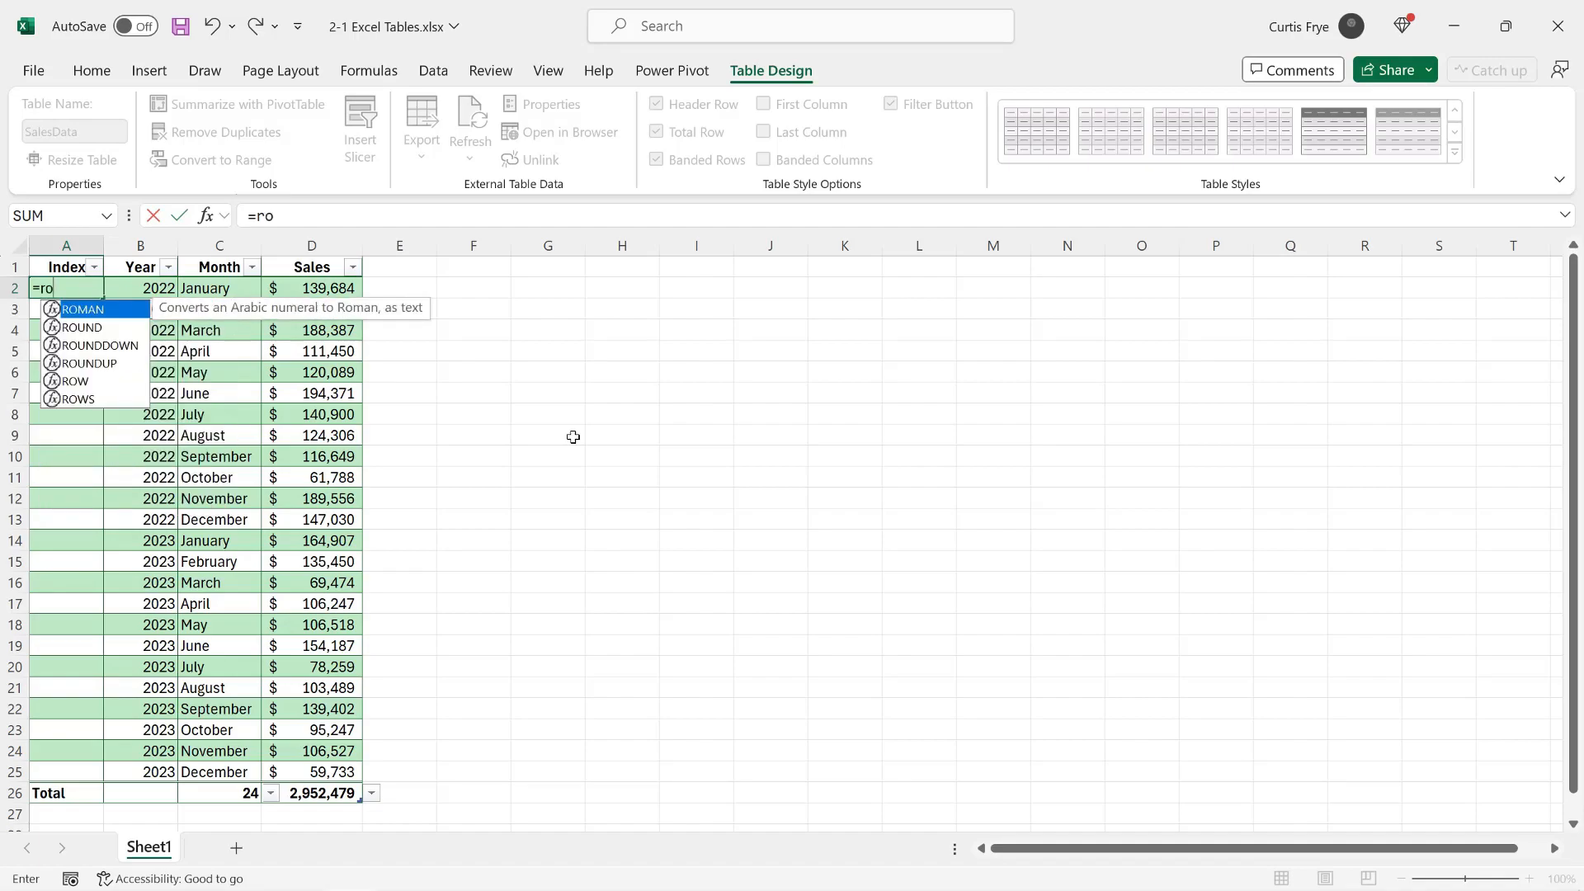
text(w())
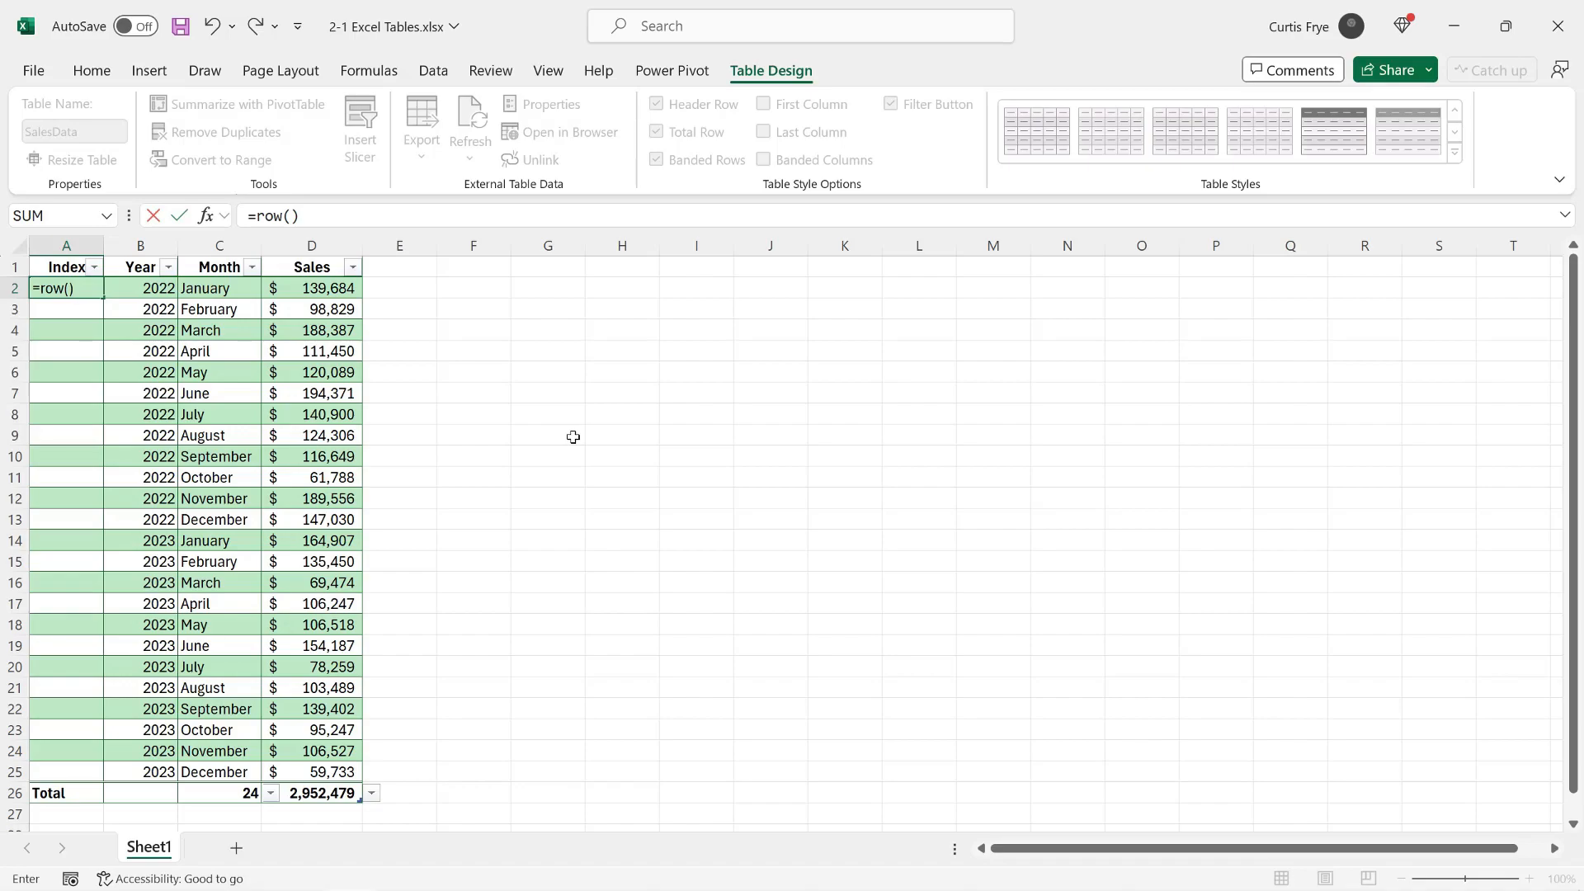
text(1)
key(Return)
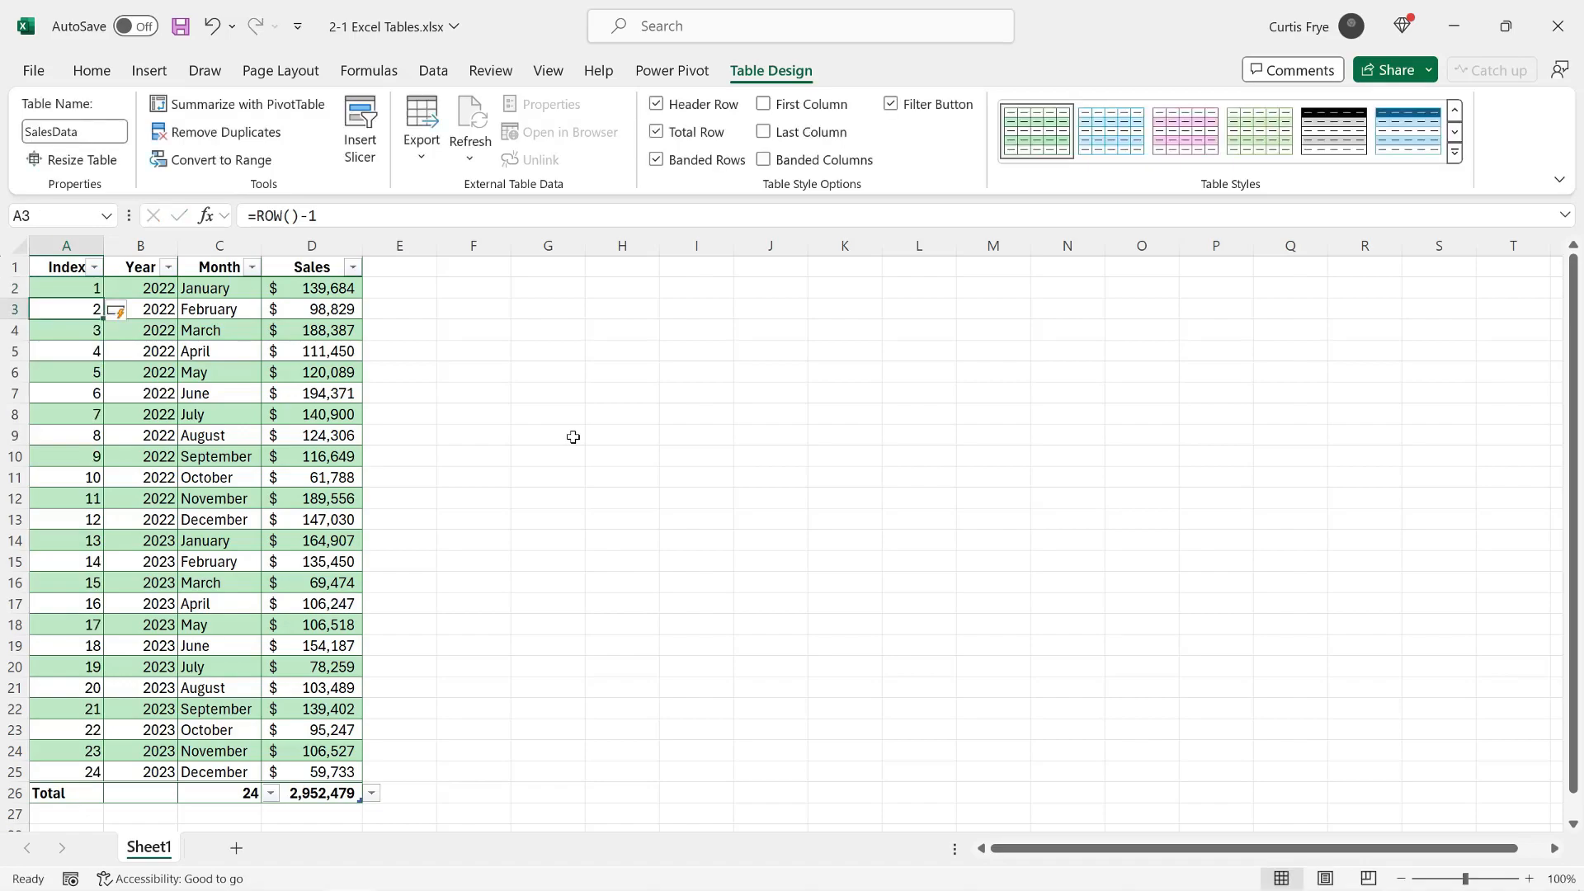
click(84, 459)
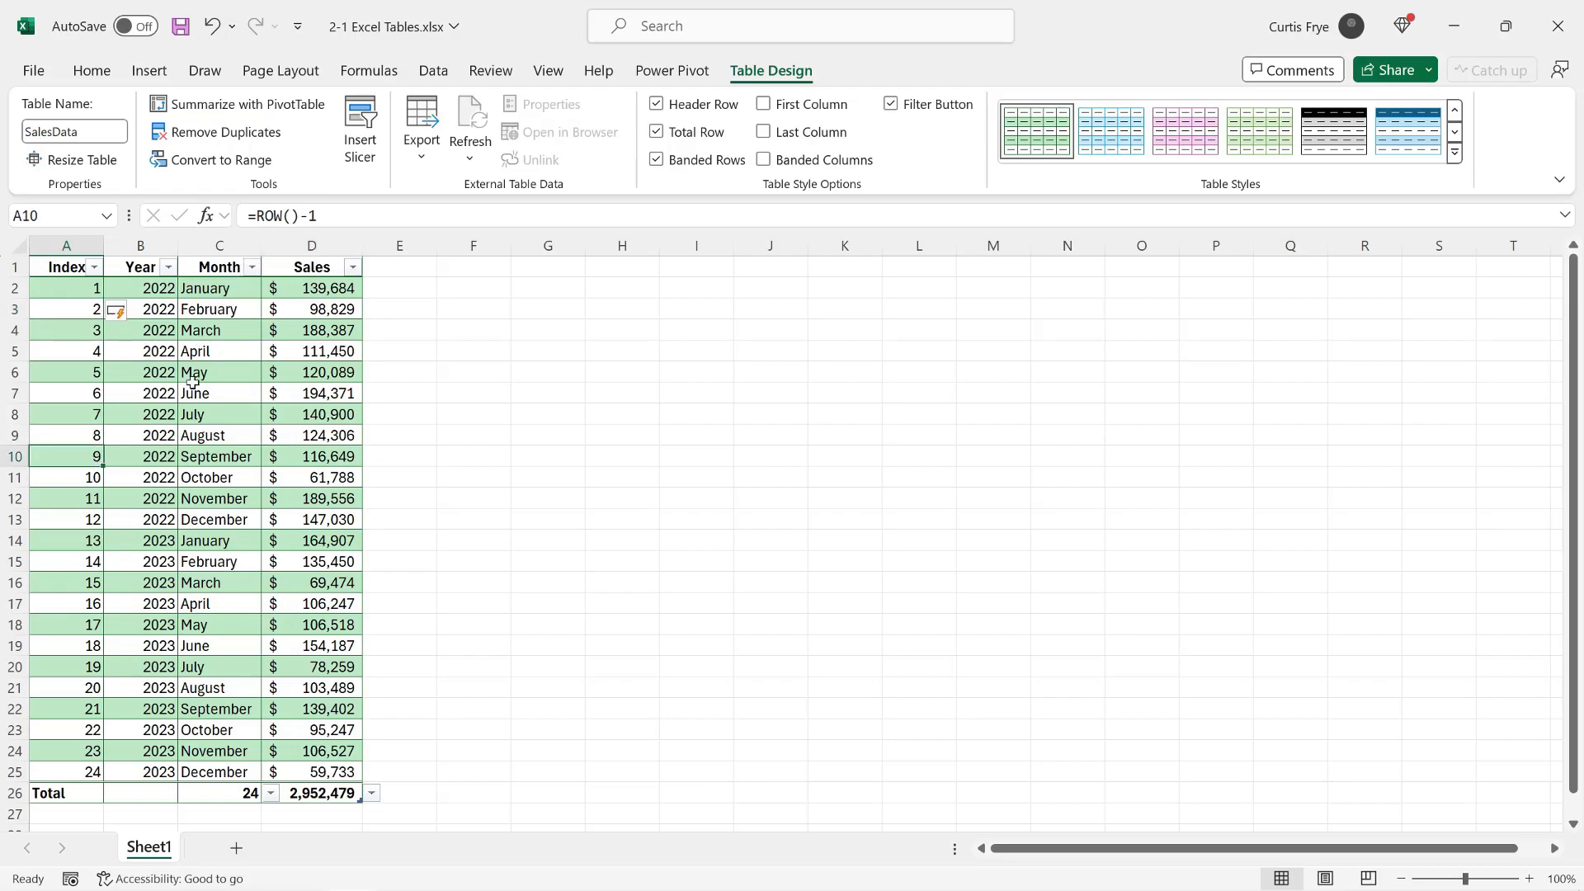
click(75, 584)
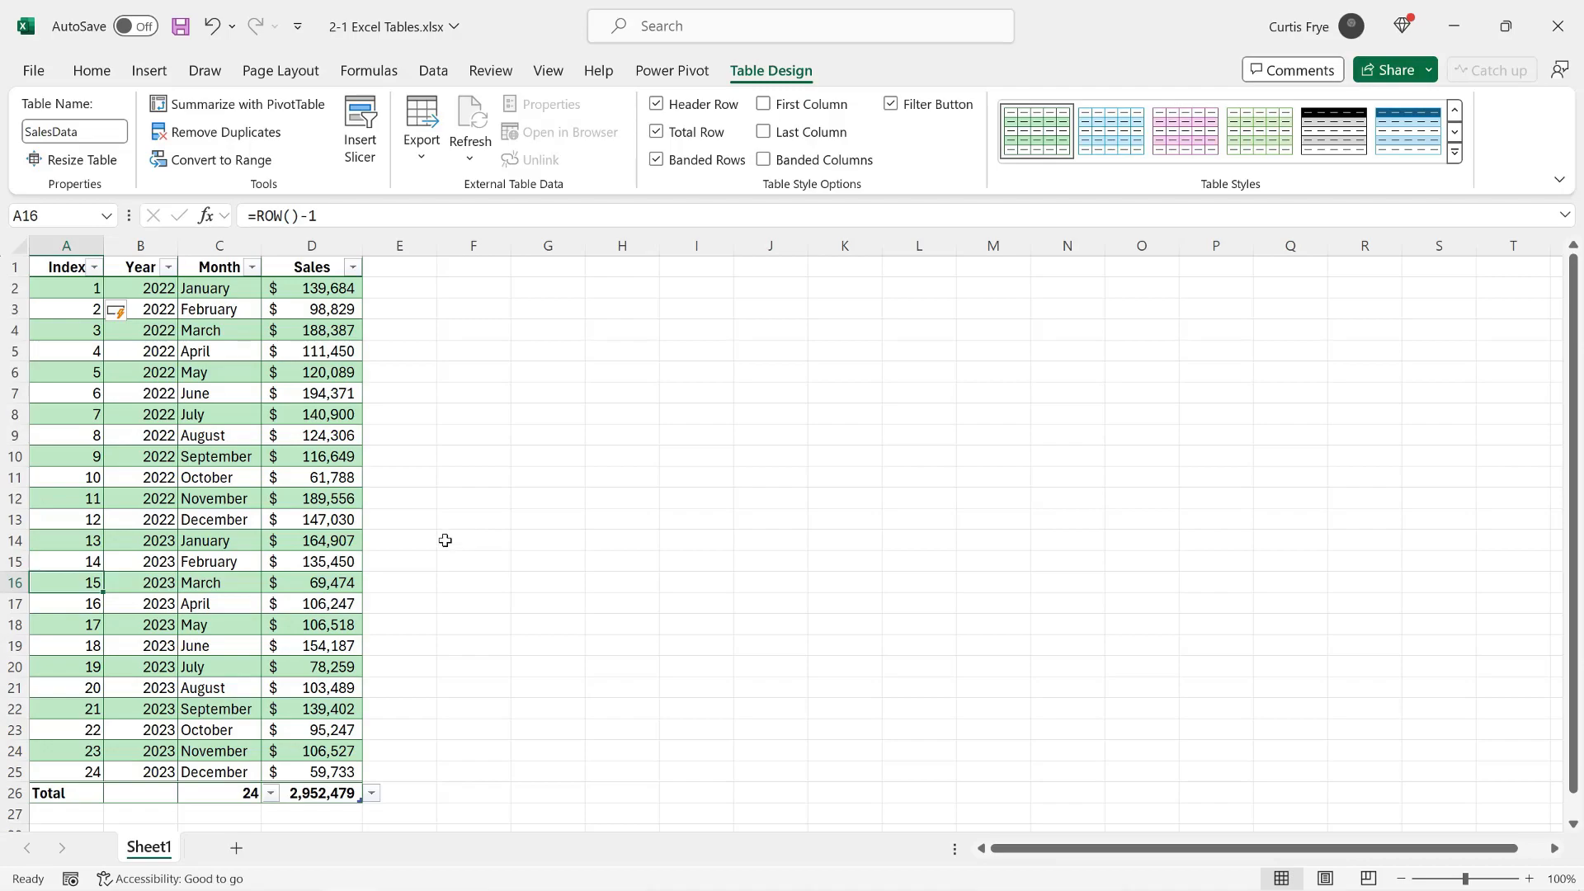
- Add a new record row to the table after the December 2023 row
click(348, 769)
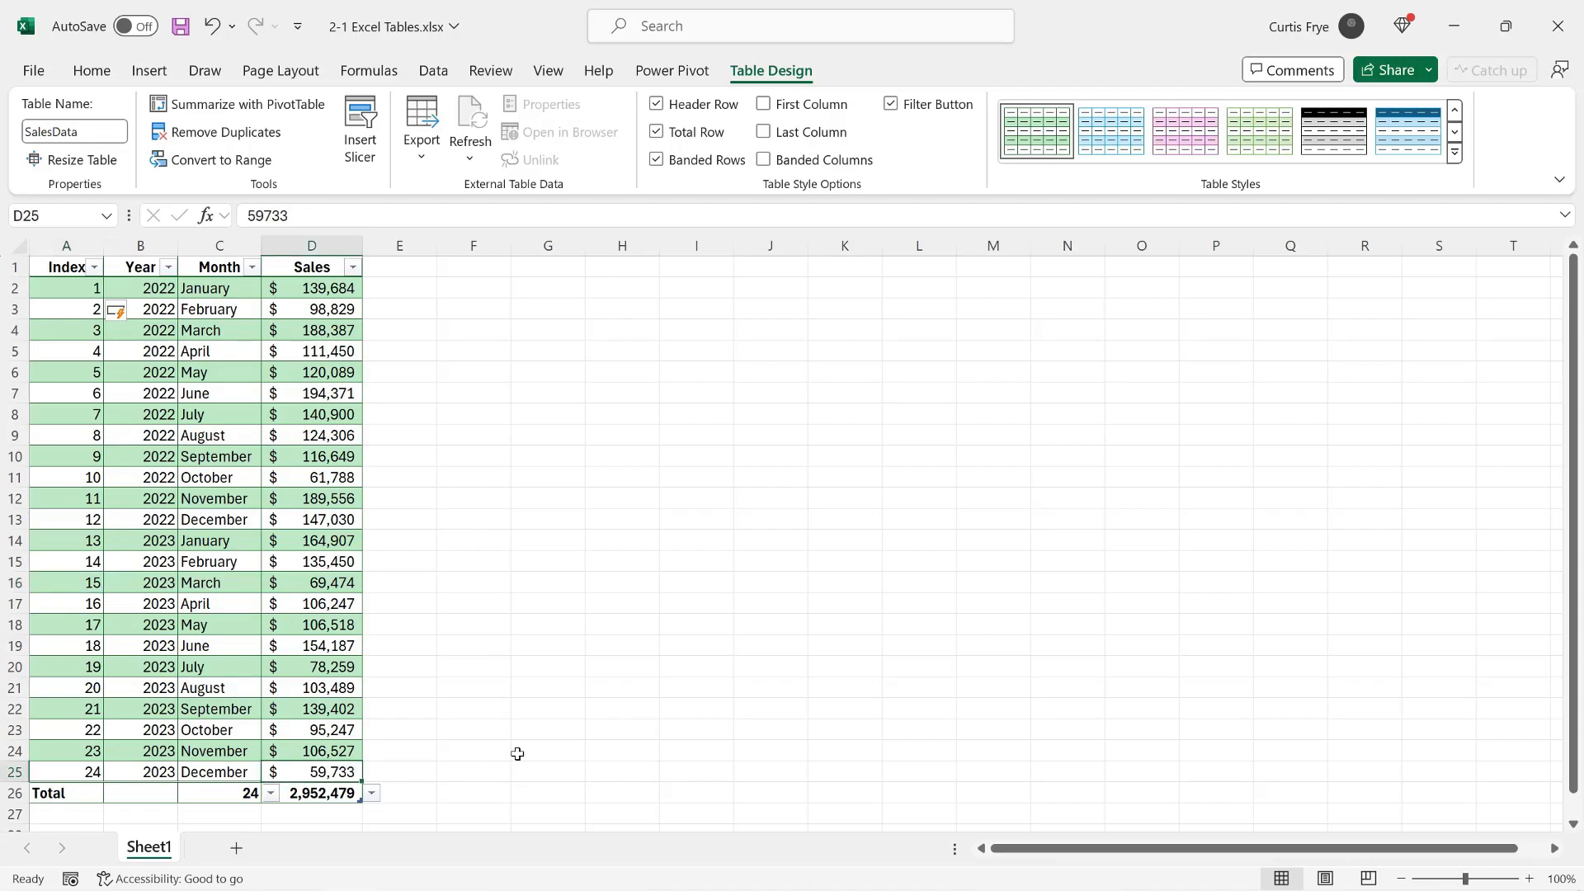
key(Tab)
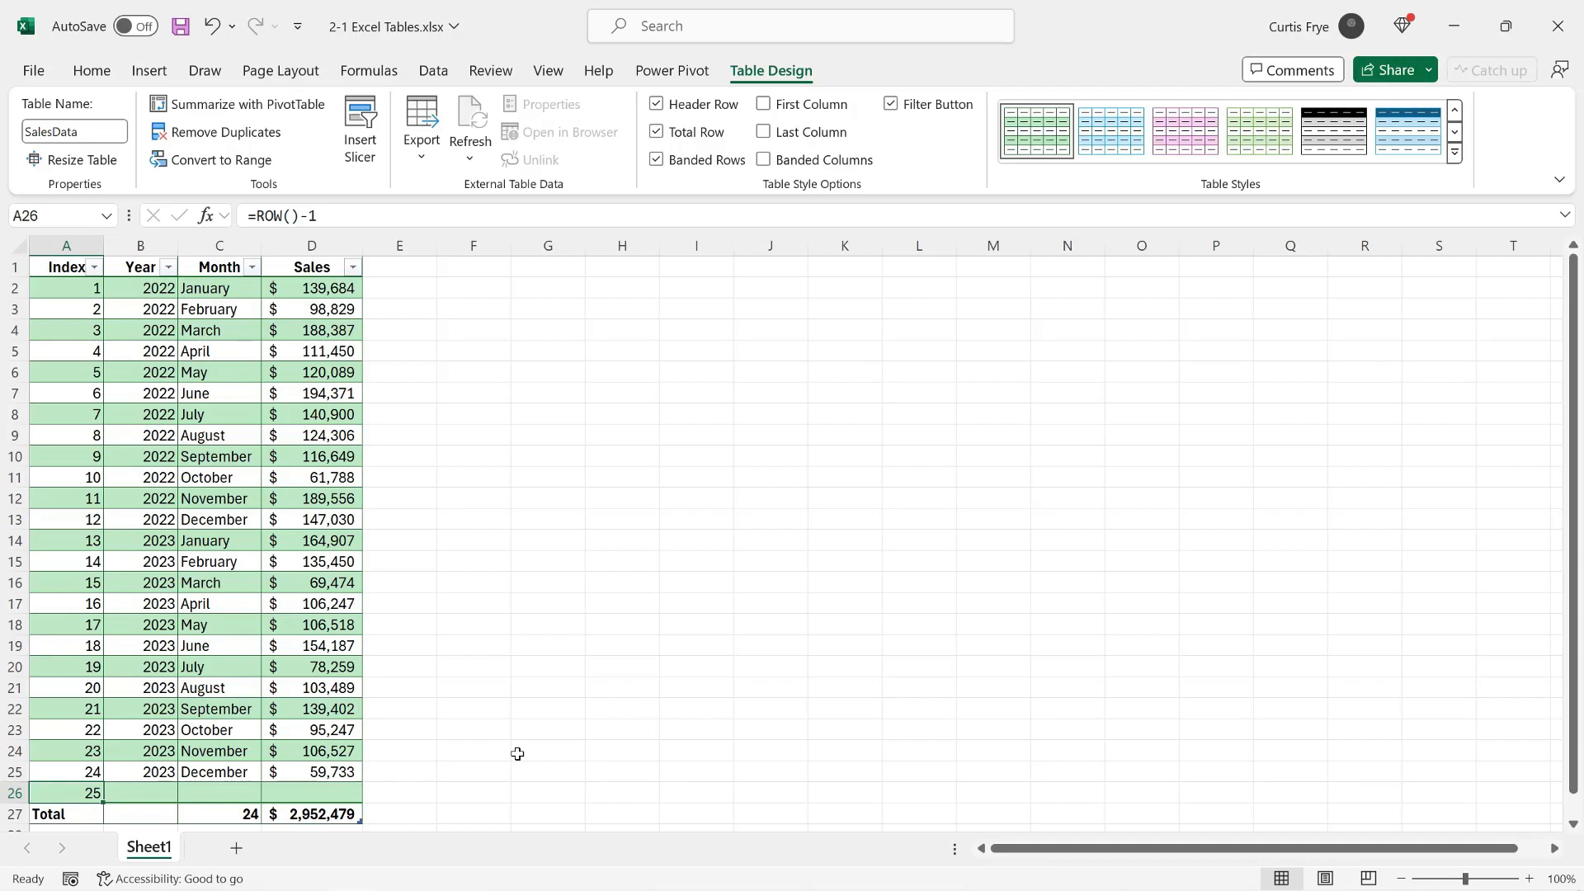
- Enter the formula =SUM(SalesData[Sales]) in cell G3 to total the table's Sales column
click(562, 310)
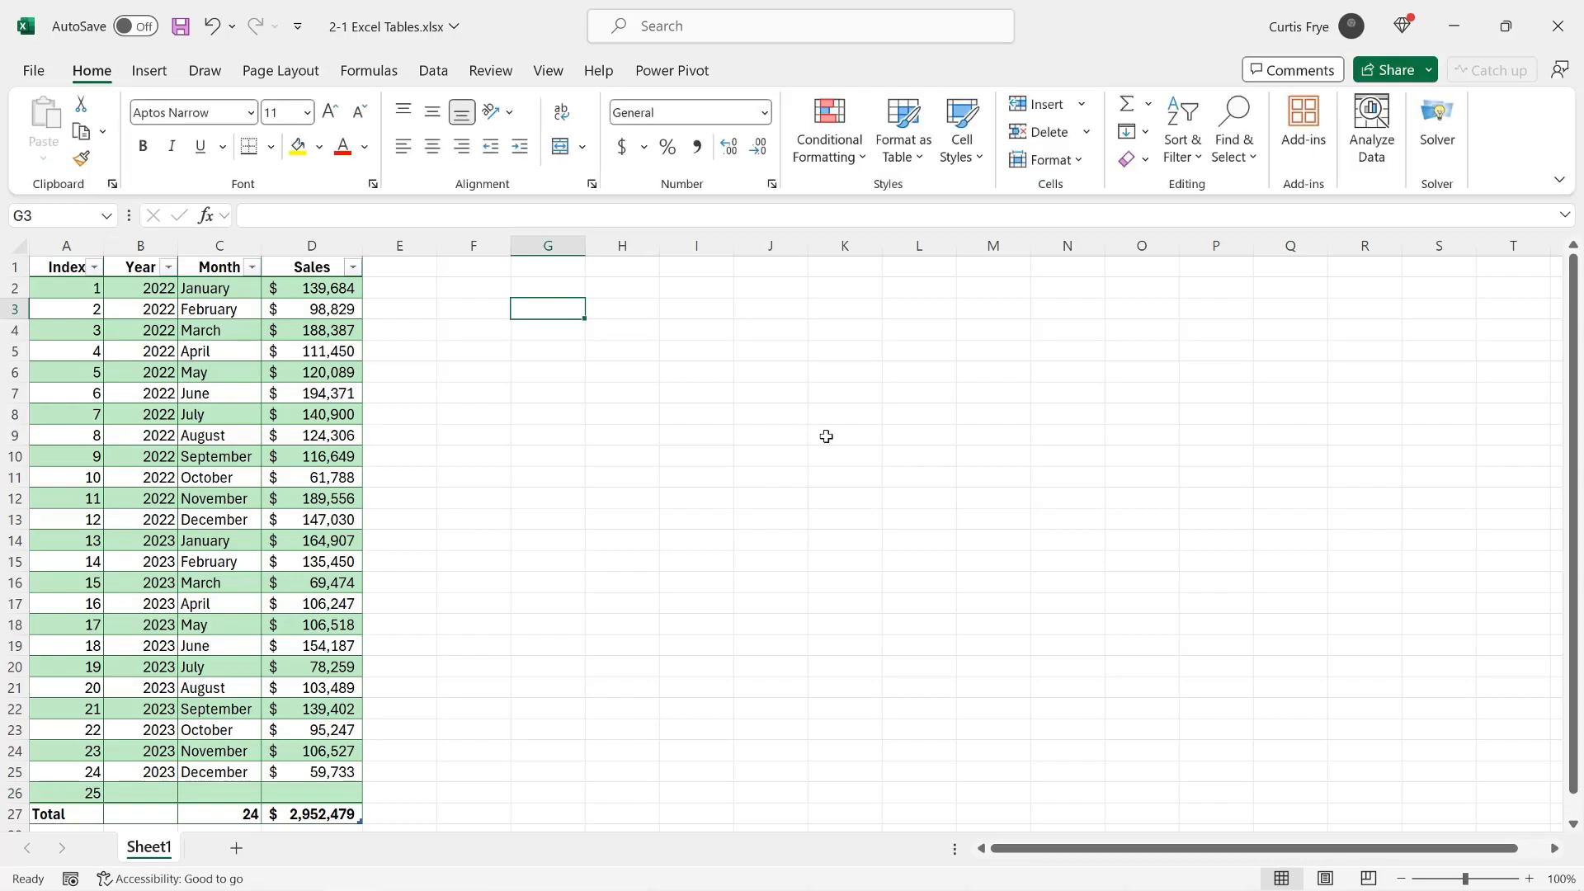
text(=)
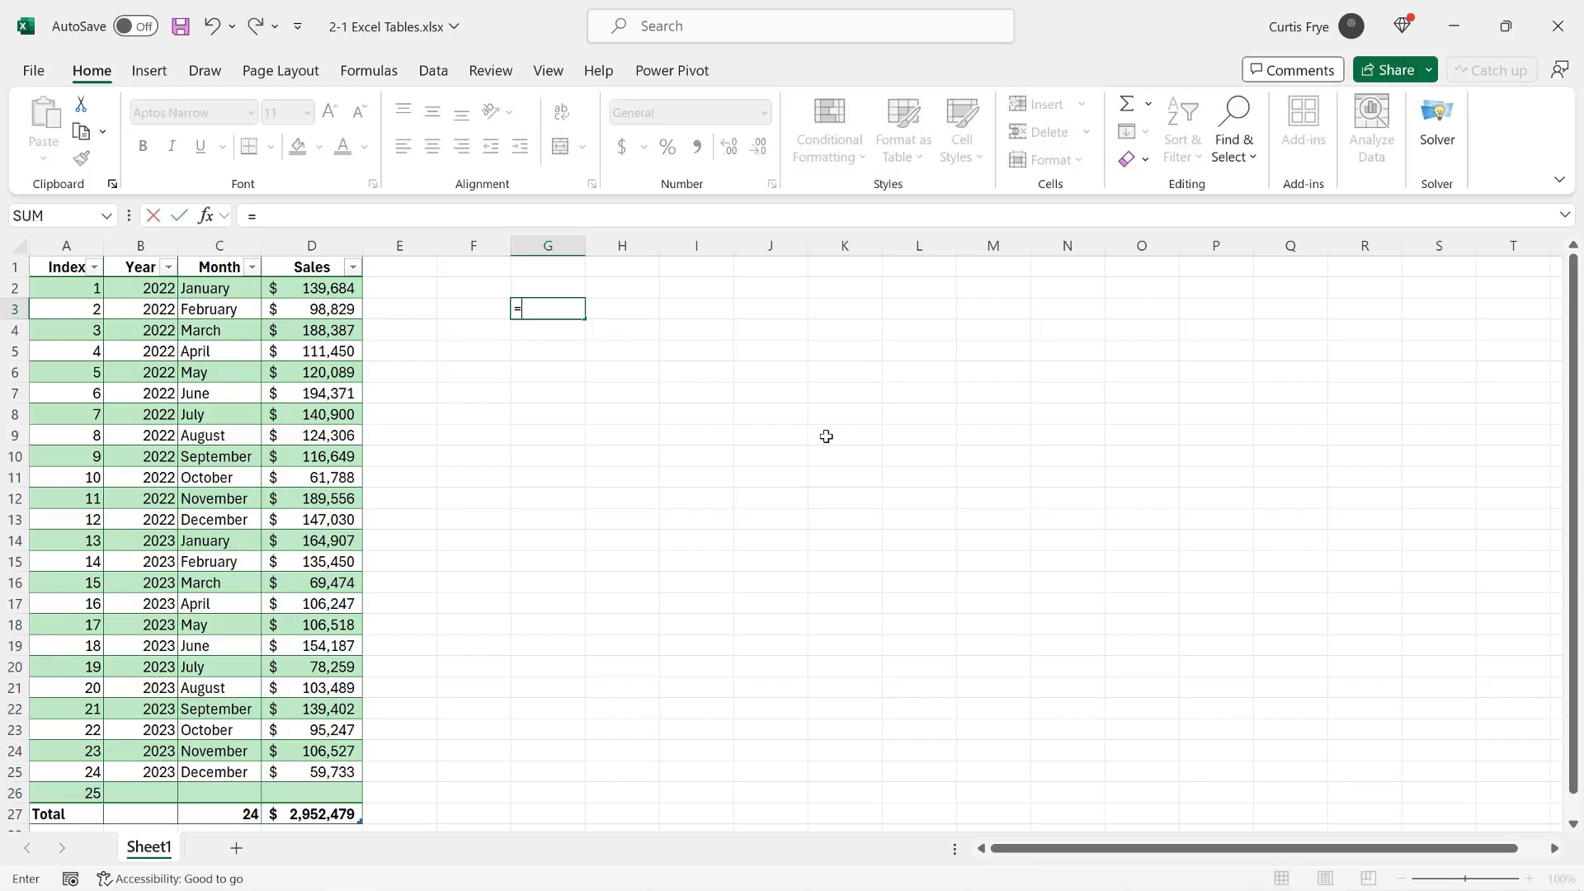
text(sum()
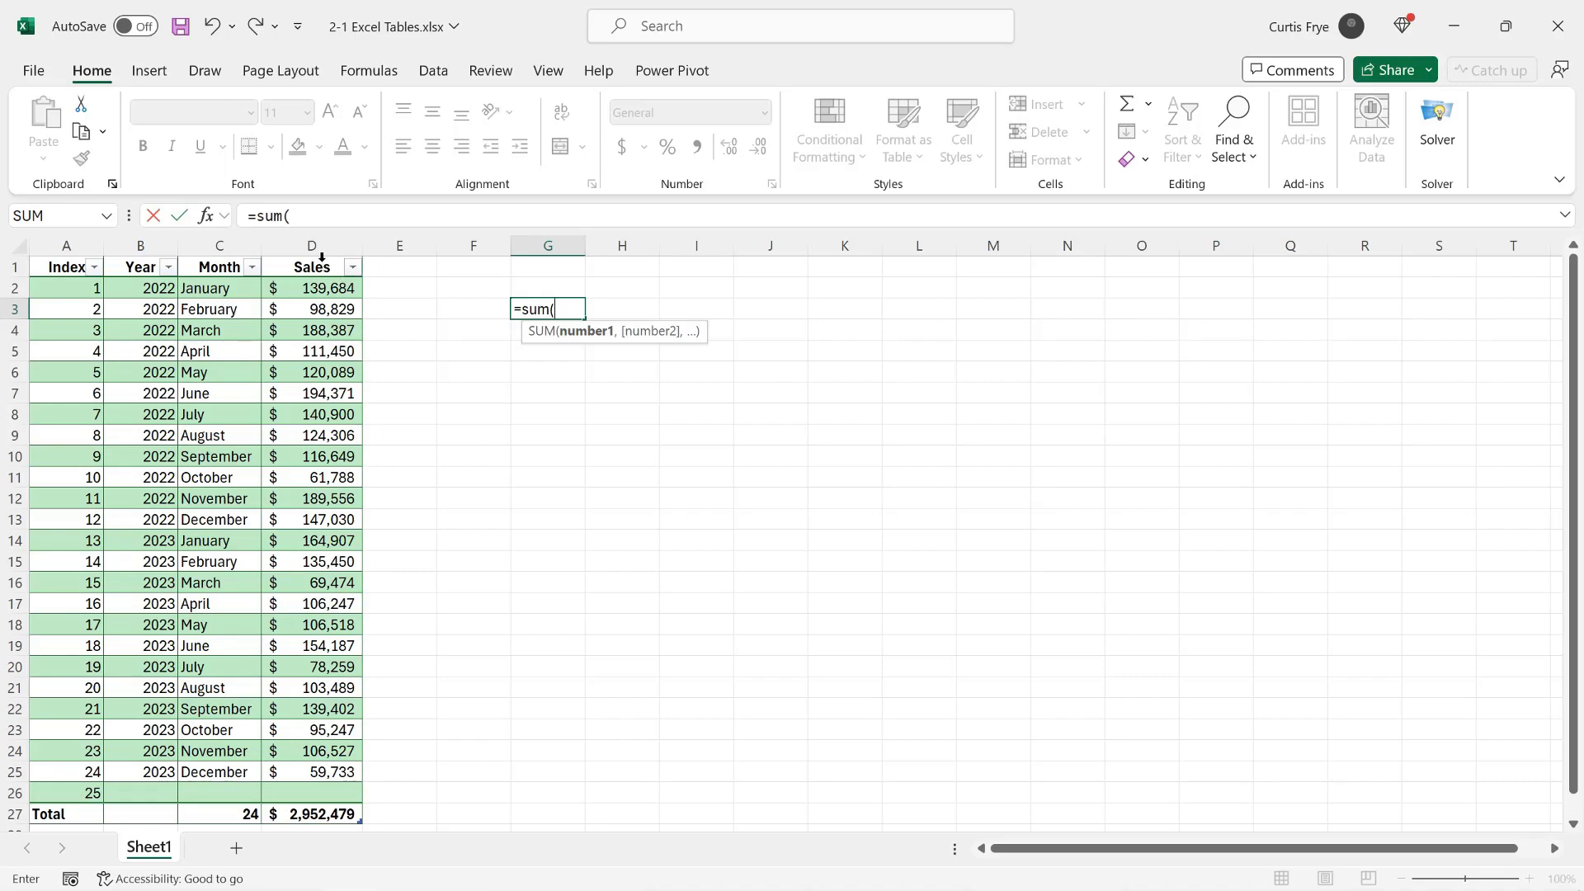
click(322, 257)
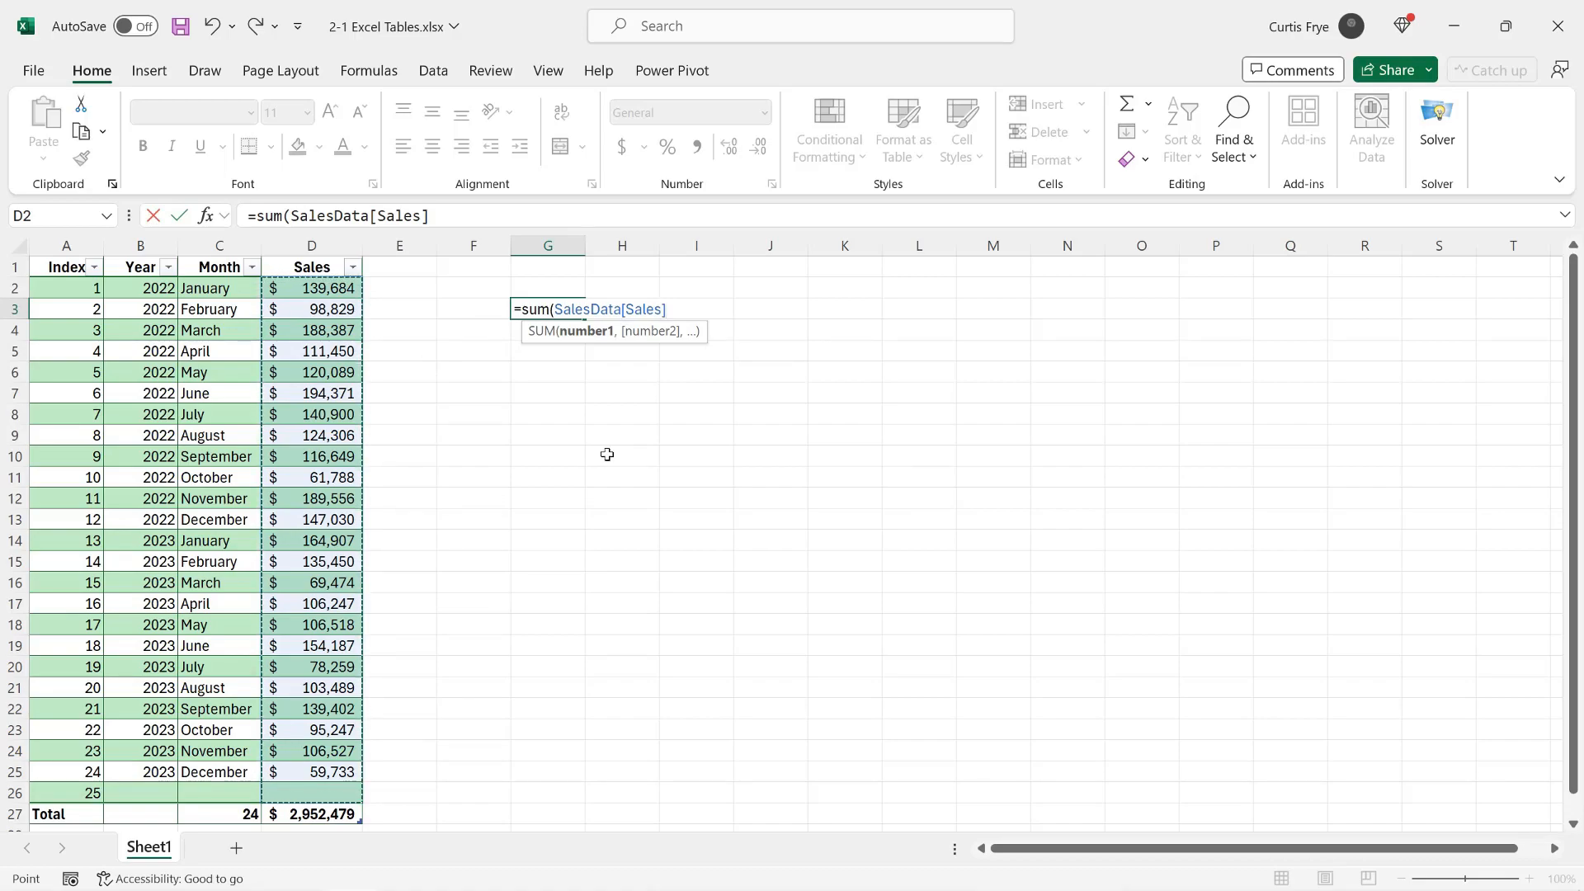
text())
key(Return)
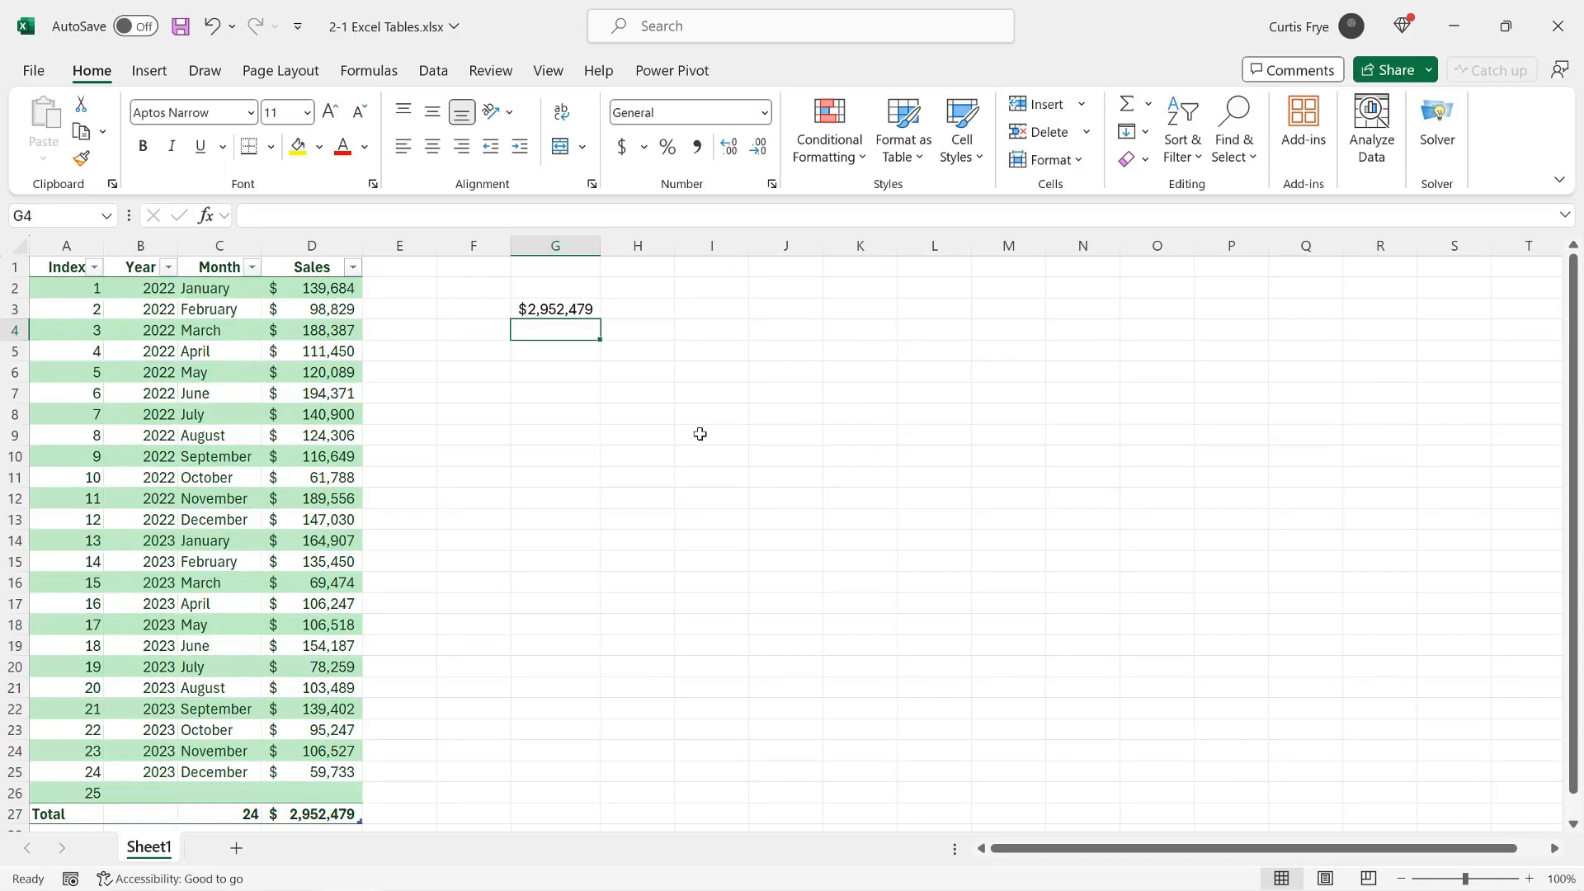
- Fill the table's new row 26 with 2024, January and sales of 100000, and check the sum formula in G3
click(164, 792)
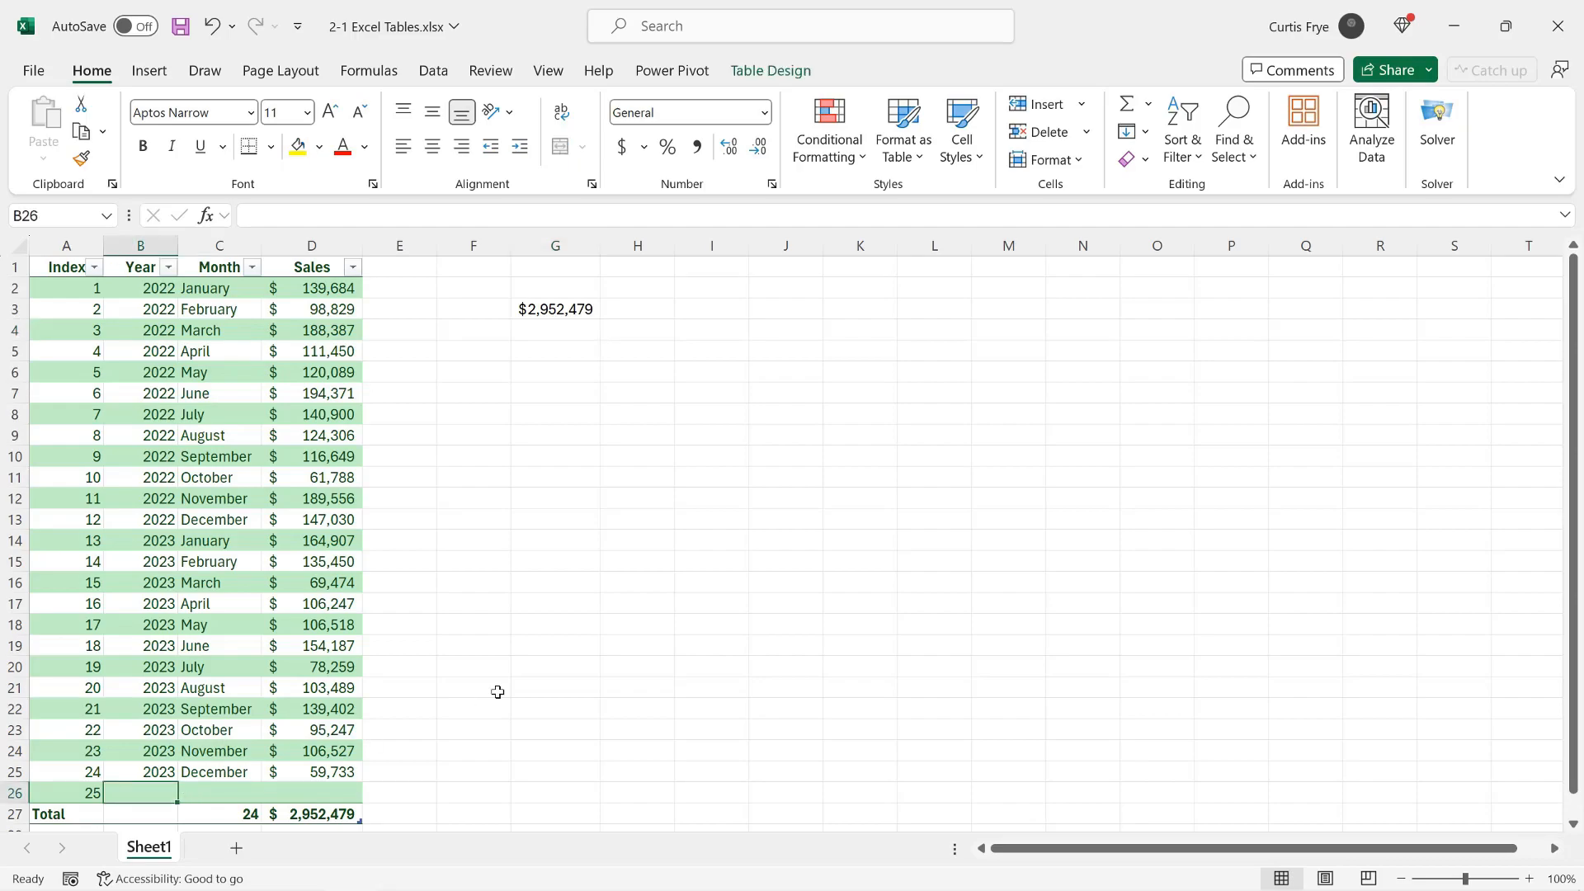
text(2024)
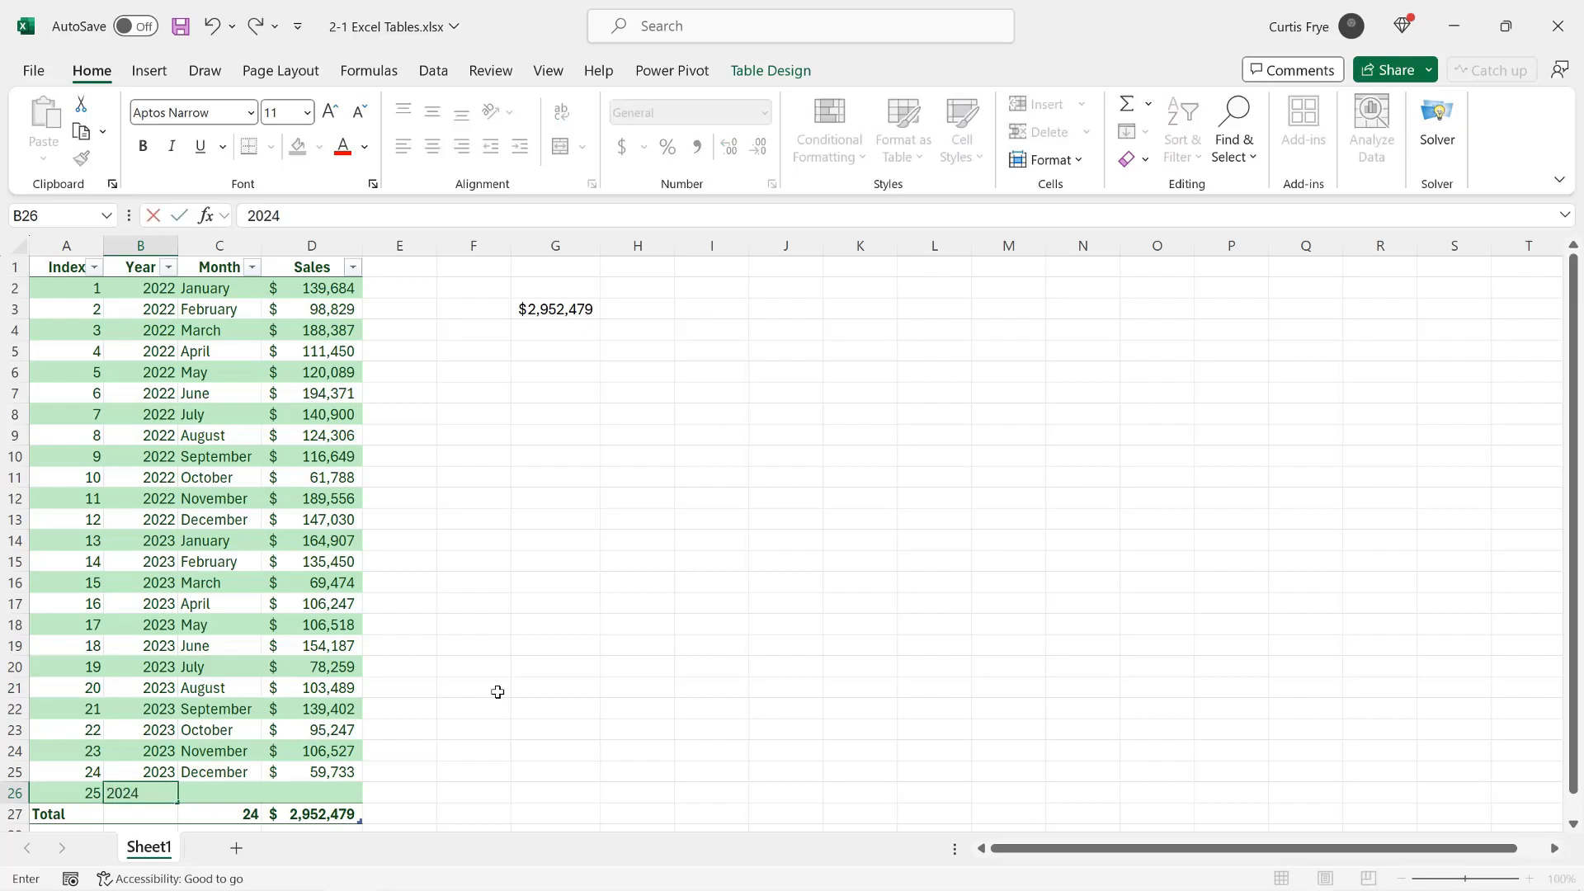
key(Tab)
text(J)
key(Tab)
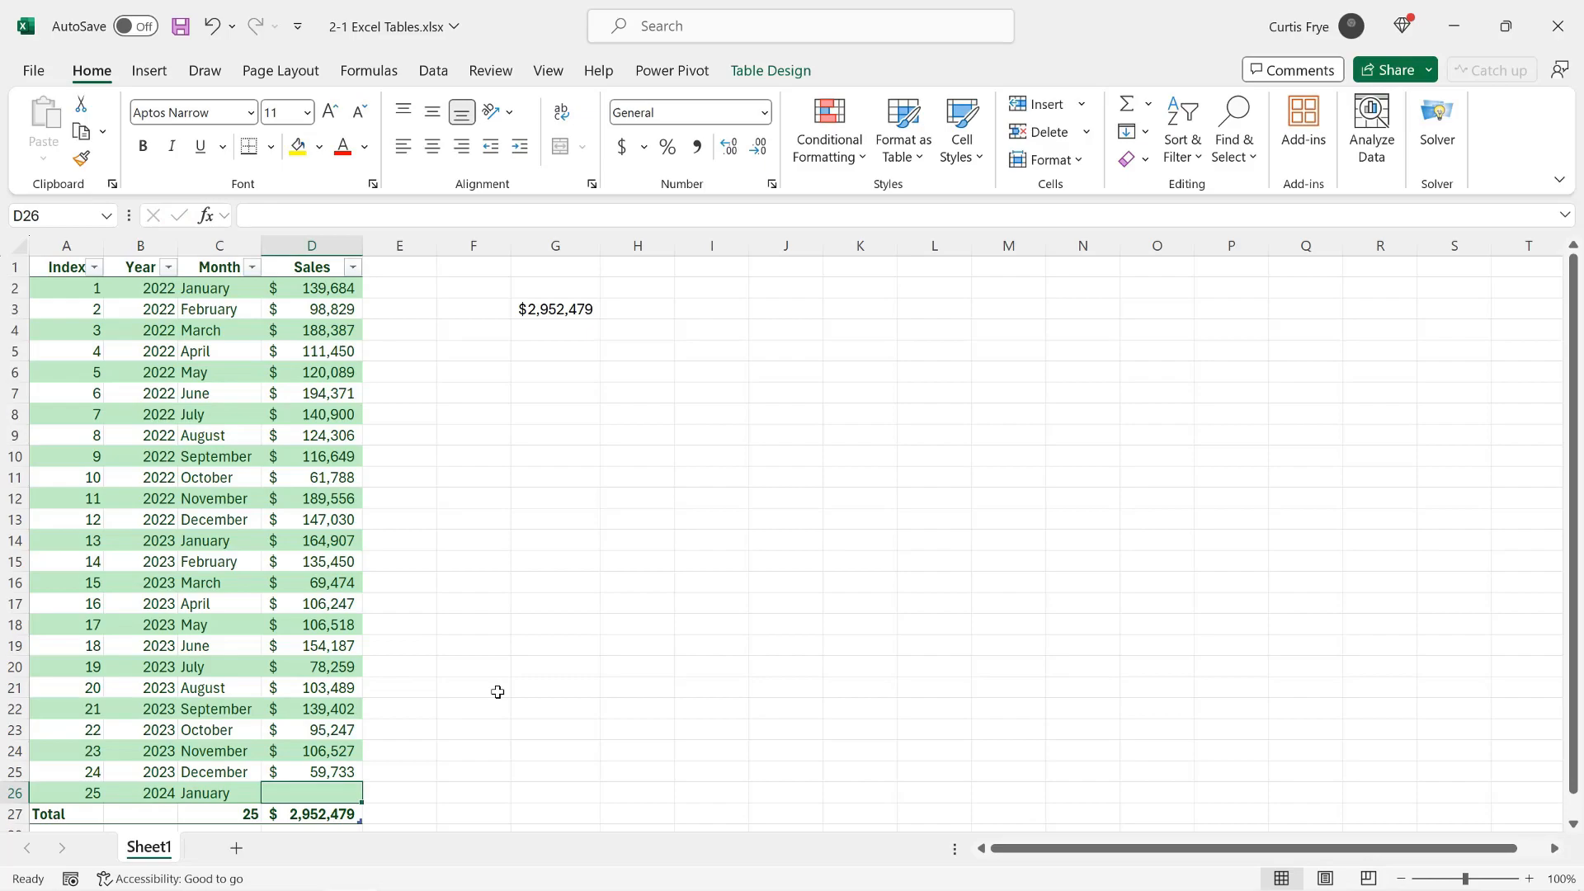
text(100000)
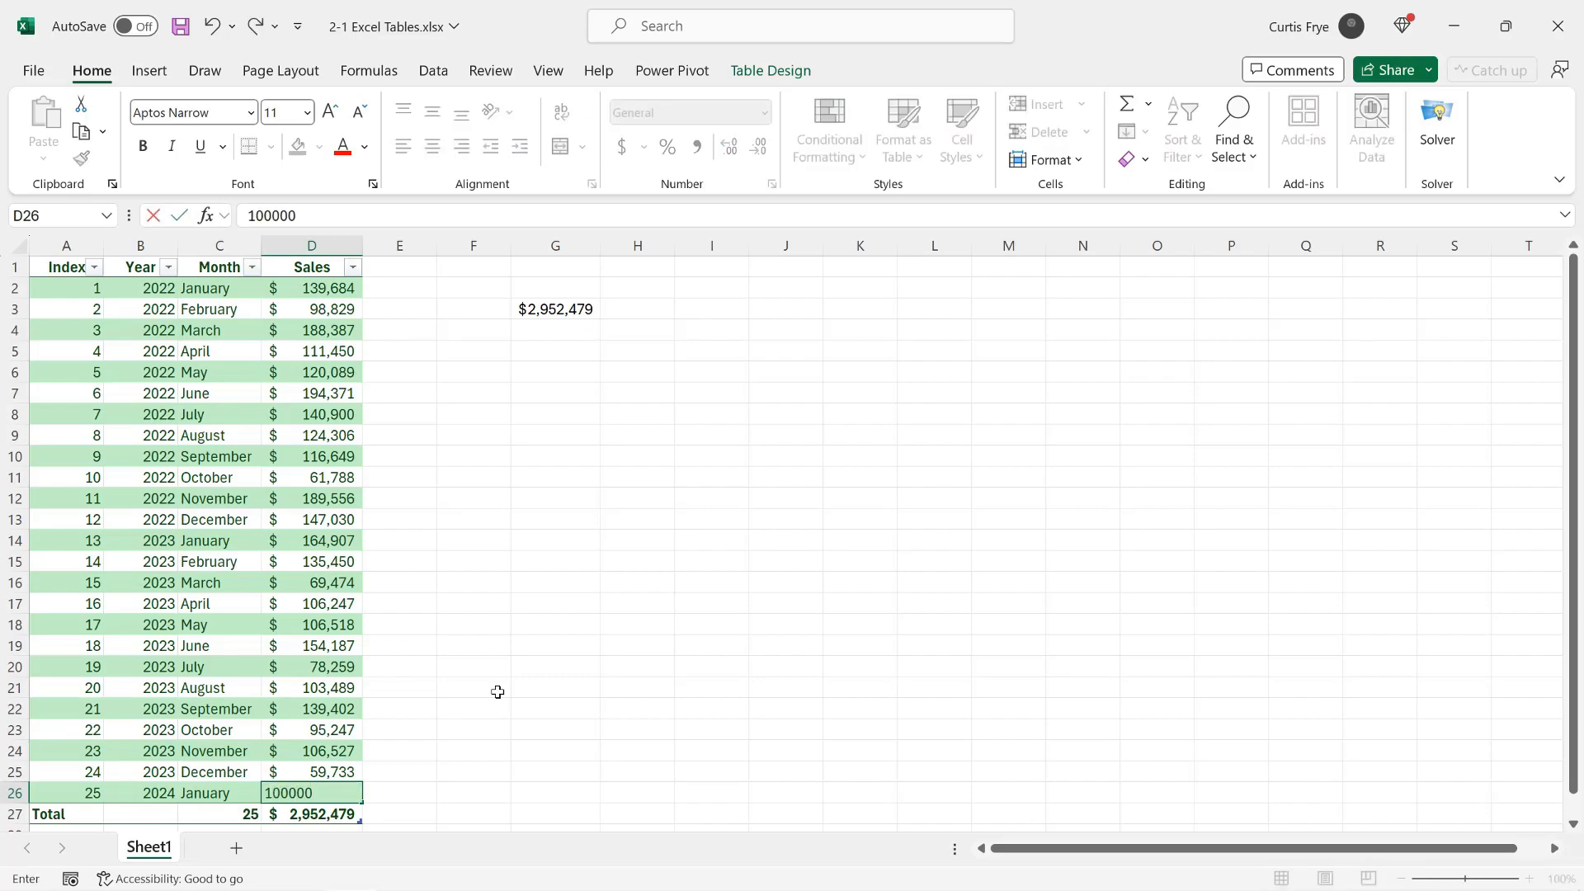
key(Return)
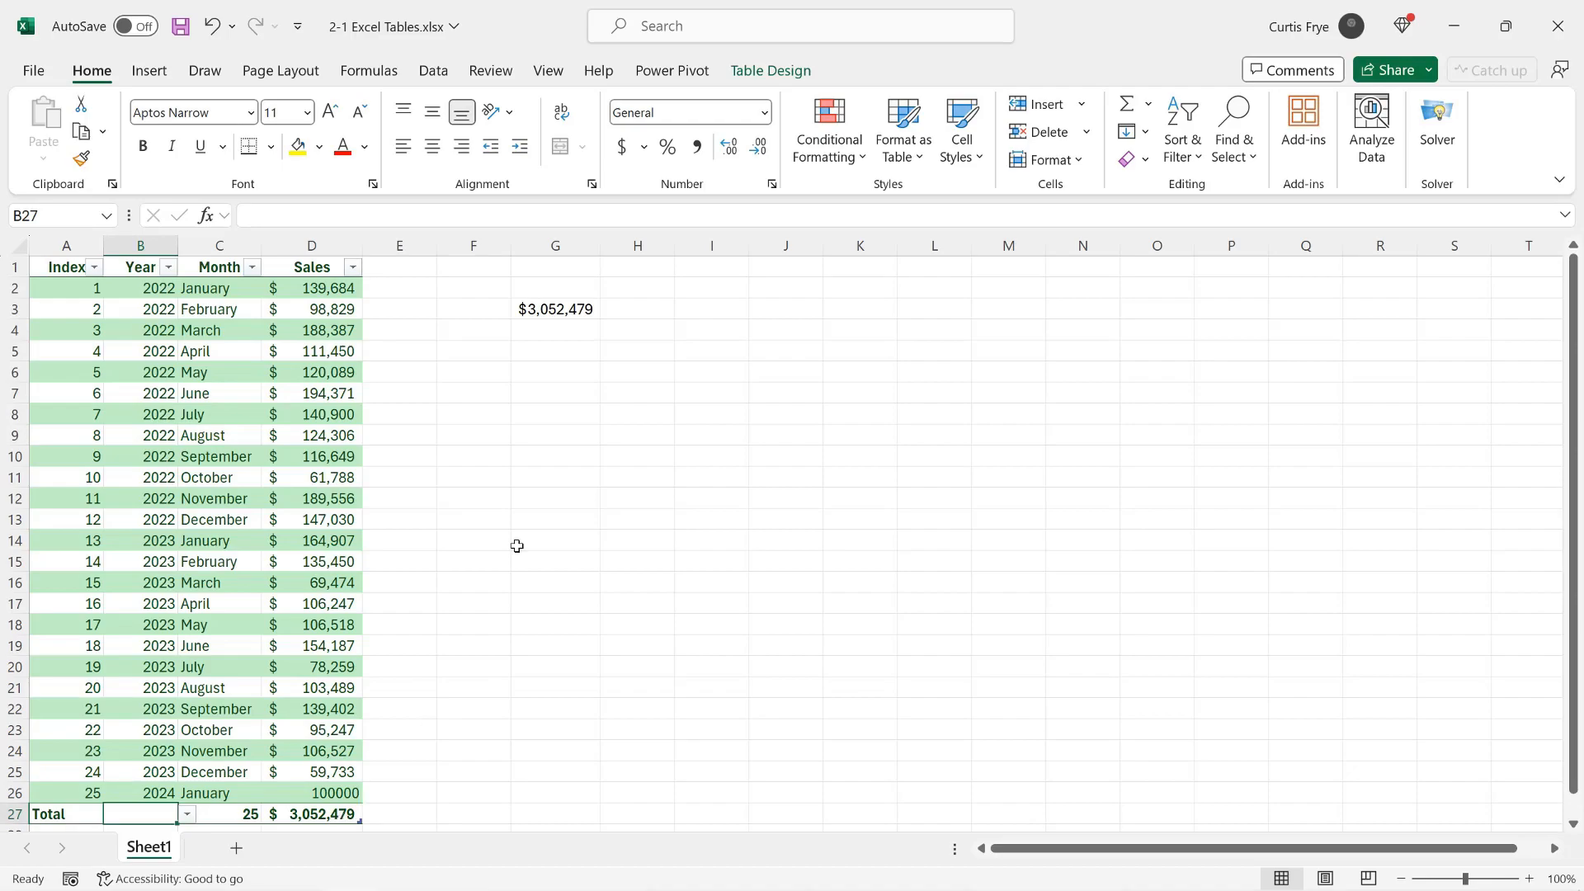
click(557, 312)
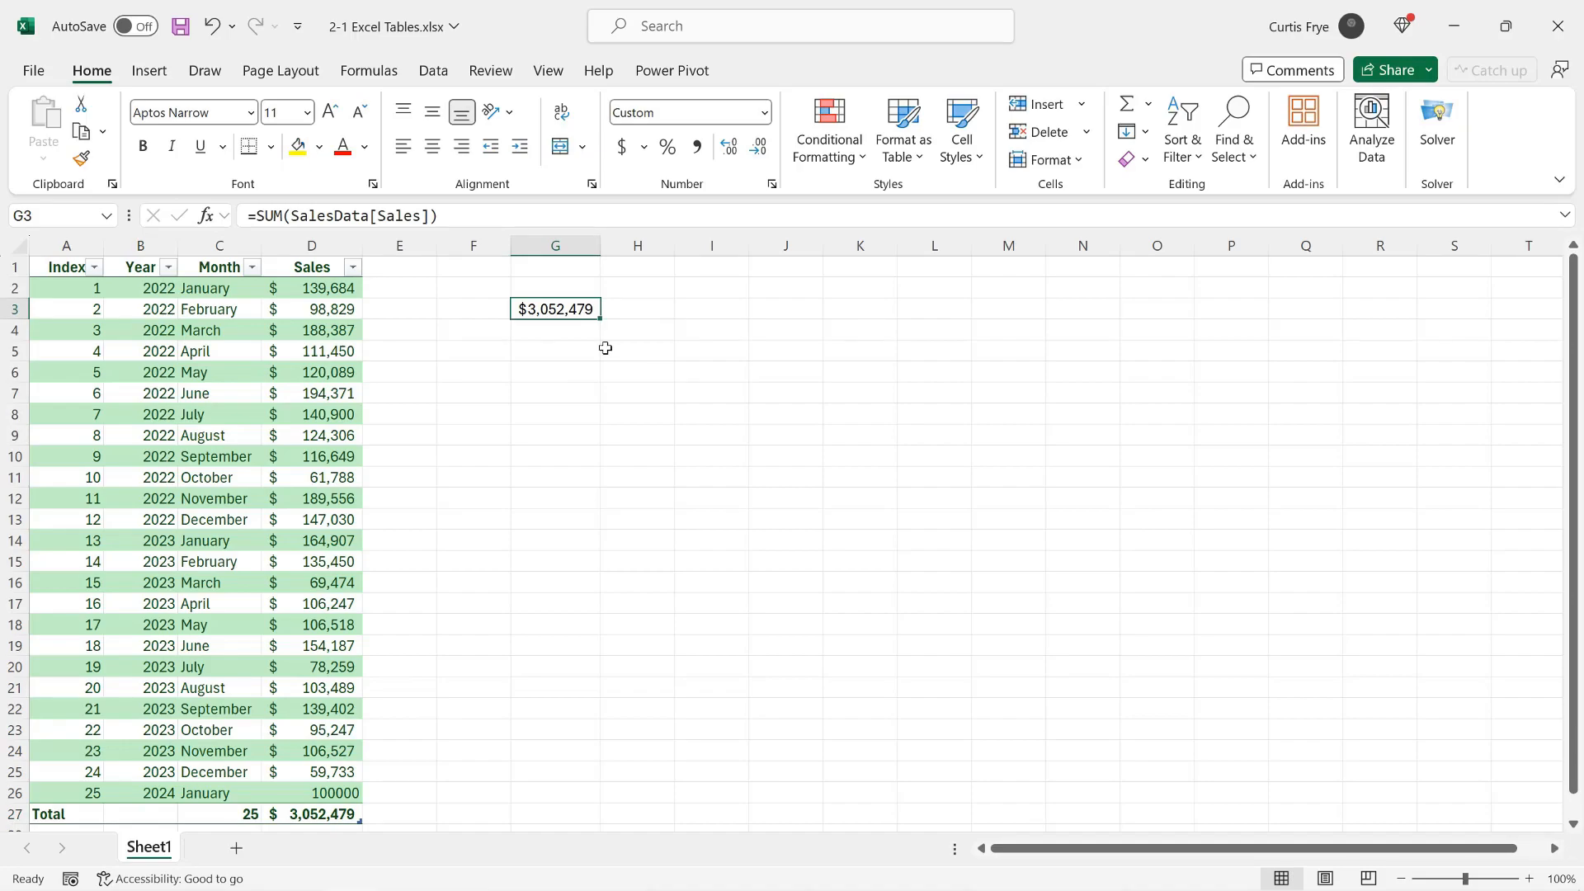
click(320, 793)
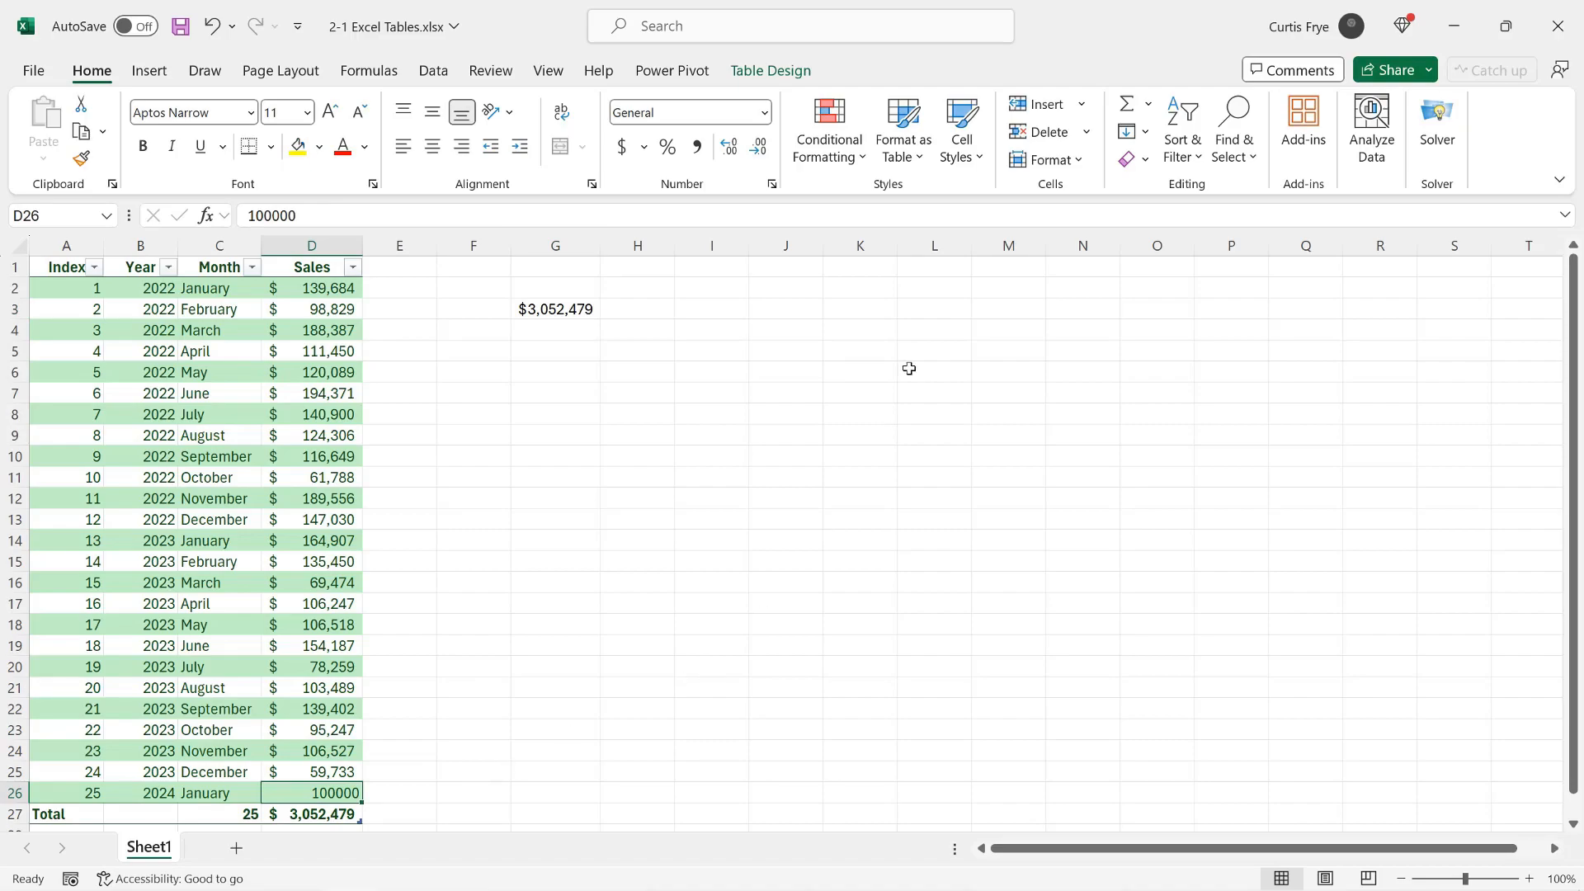
click(904, 164)
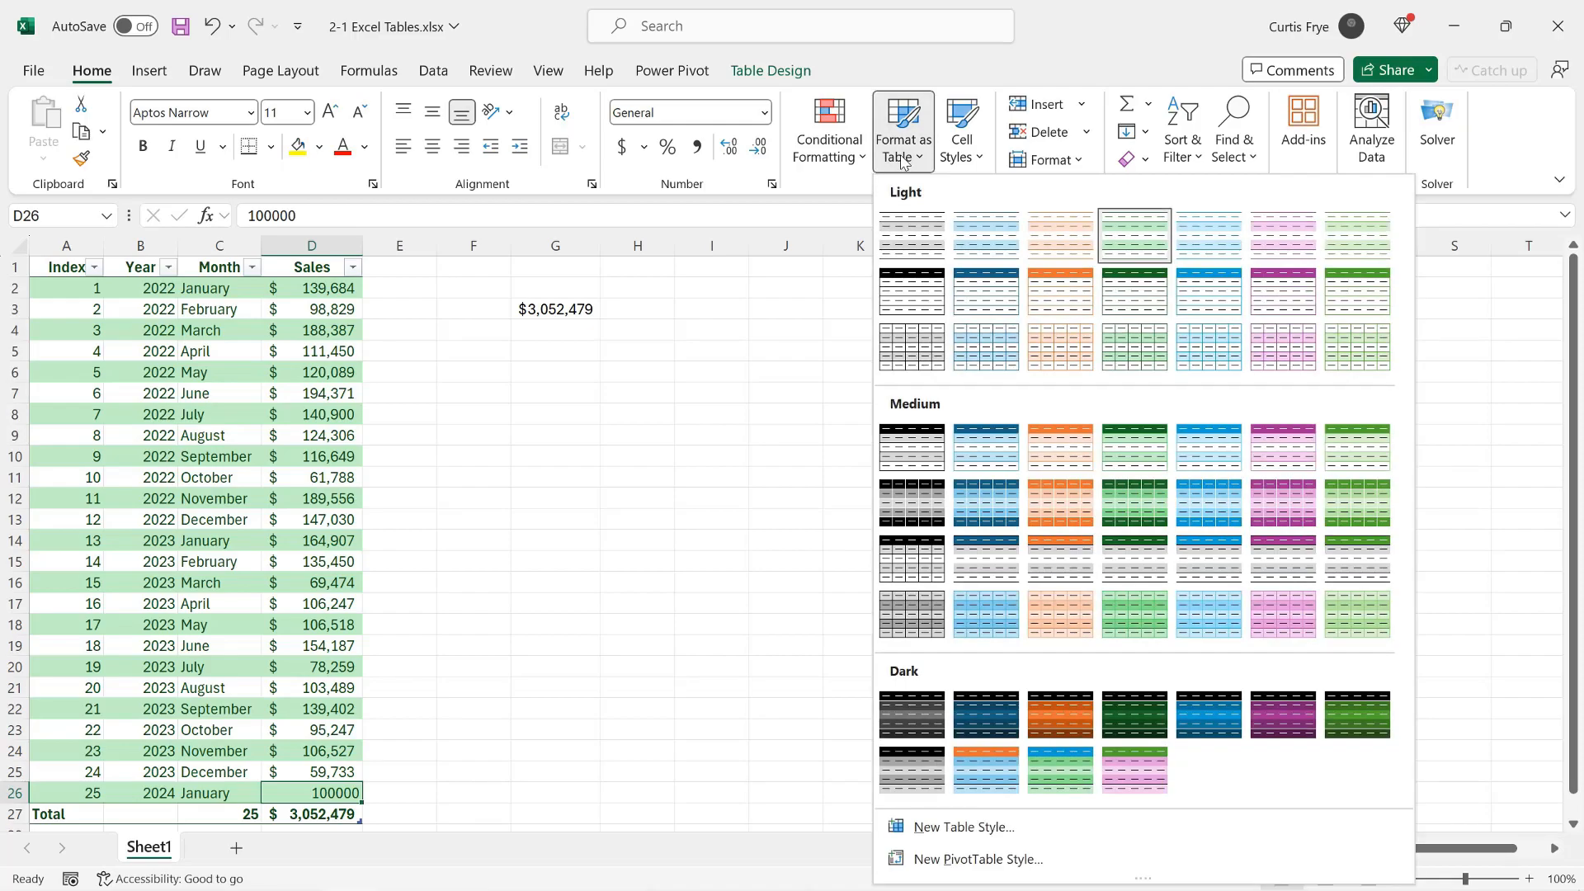
right_click(1151, 241)
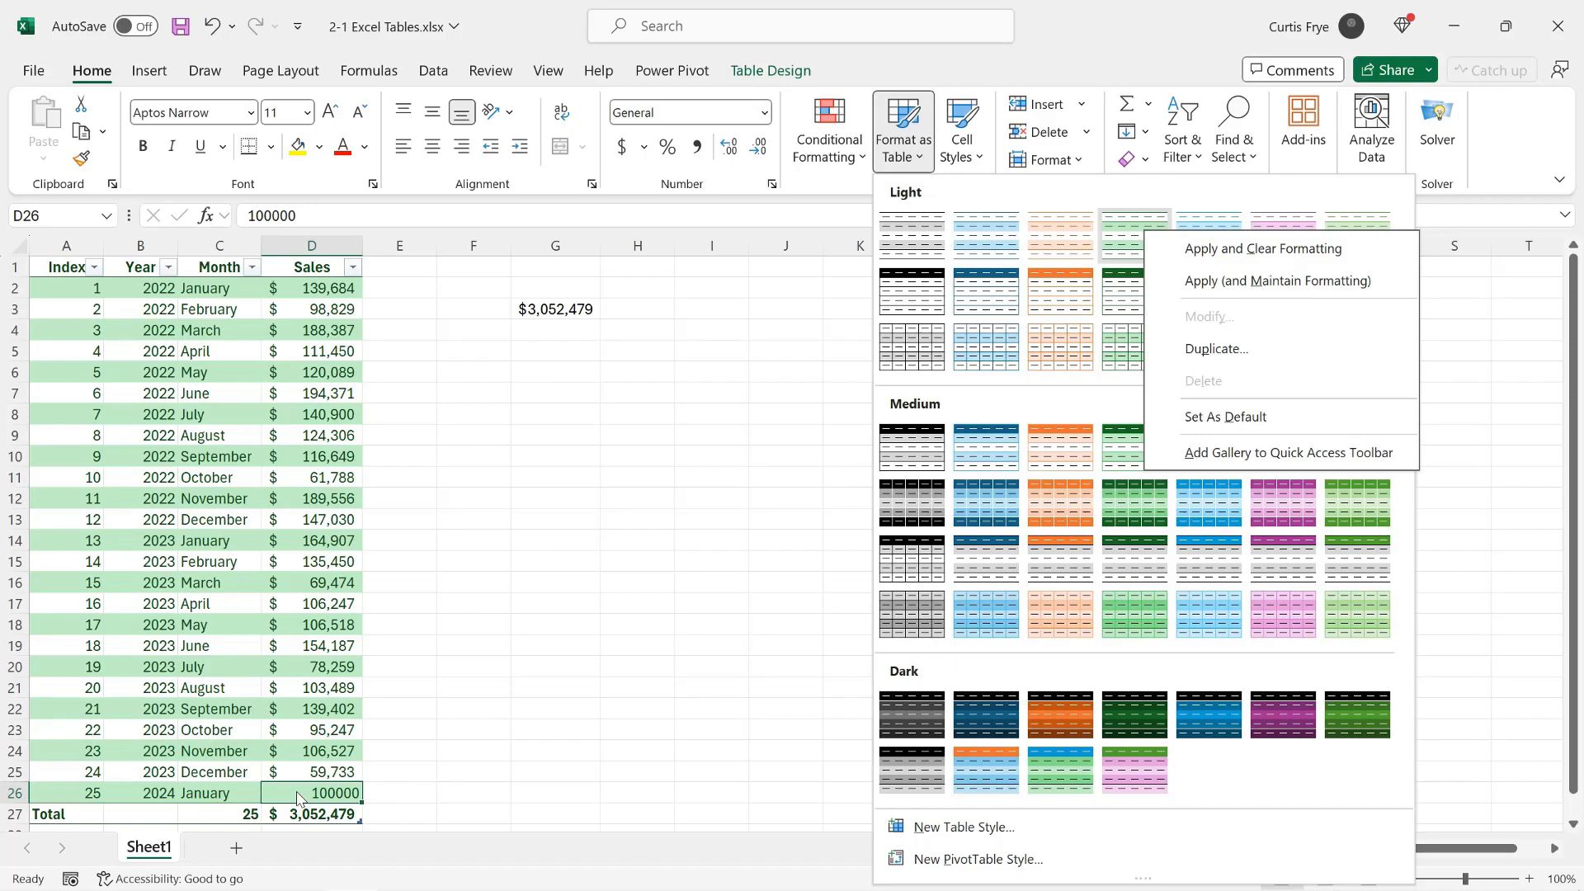
click(1046, 83)
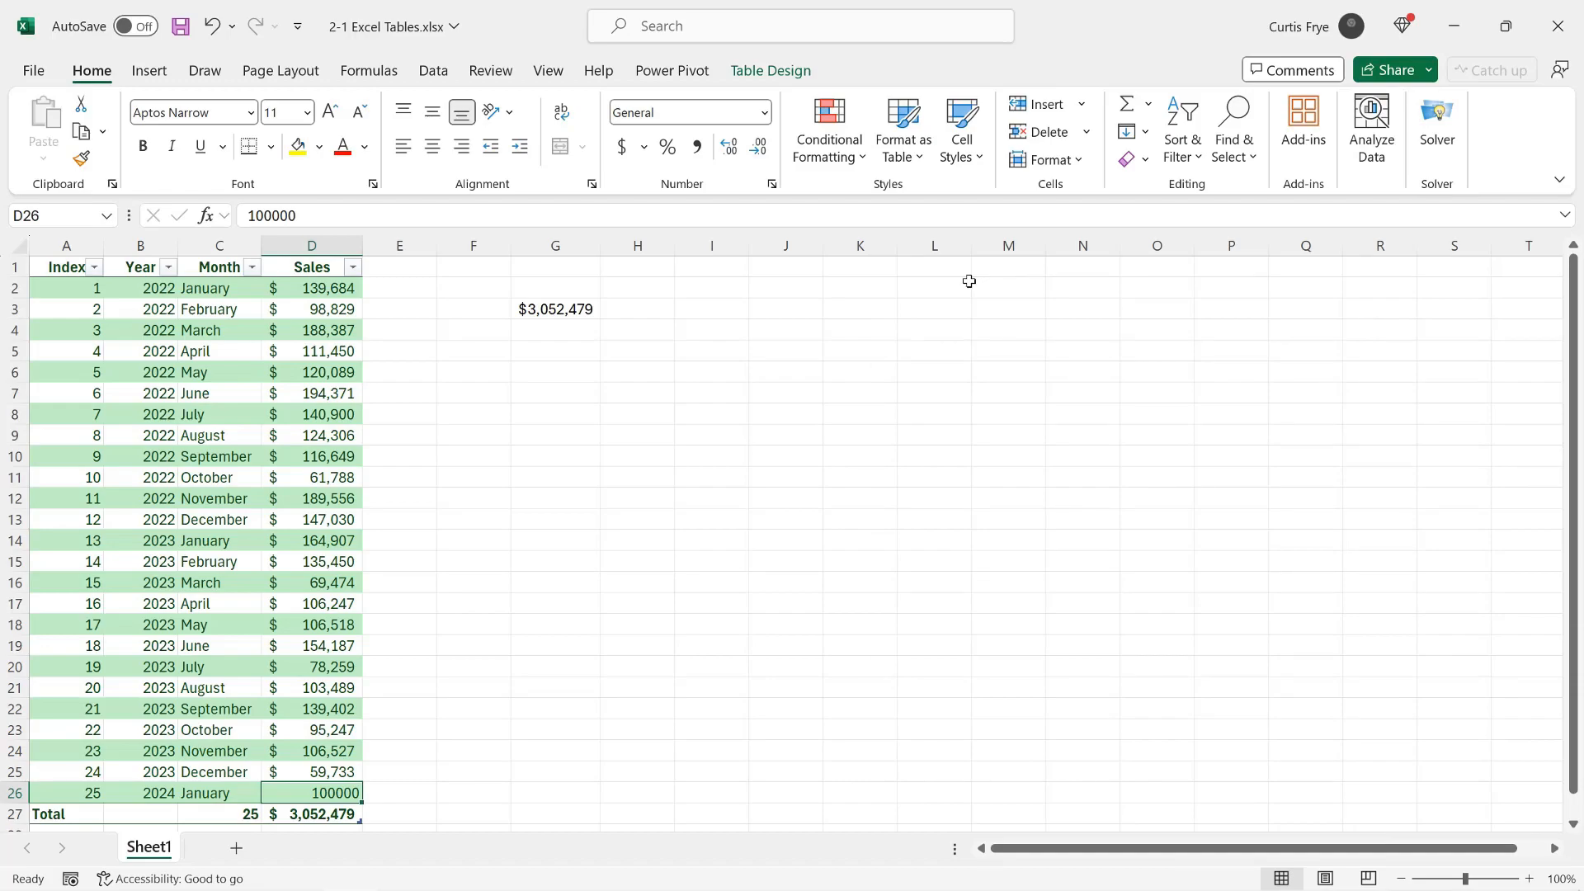
- Format all values in the table's Sales column as Accounting with a dollar sign and no decimal places
click(312, 255)
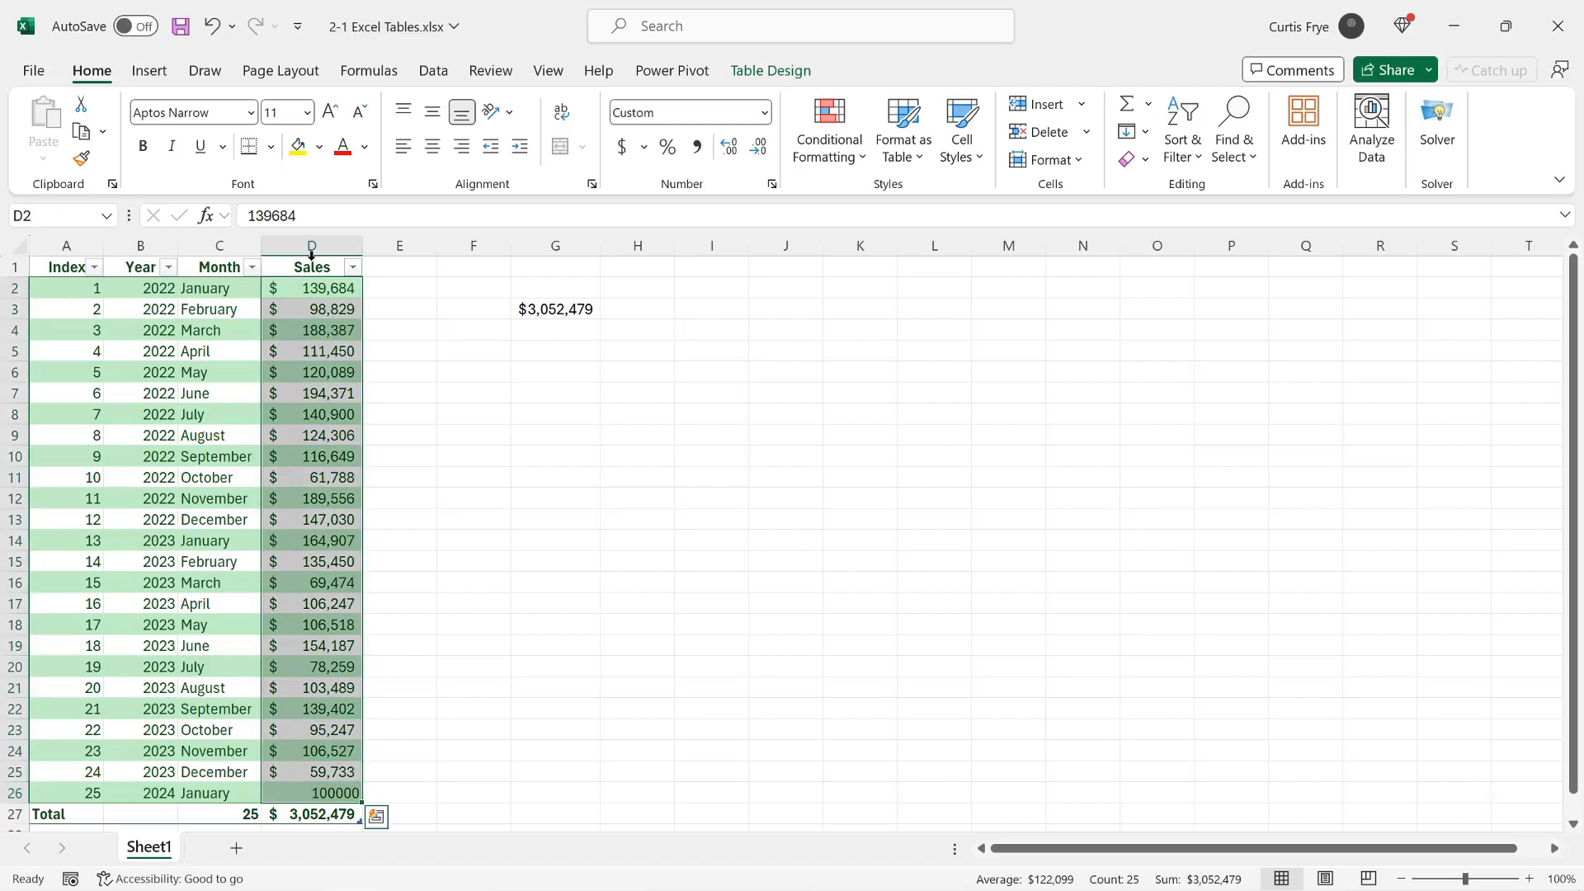
click(622, 154)
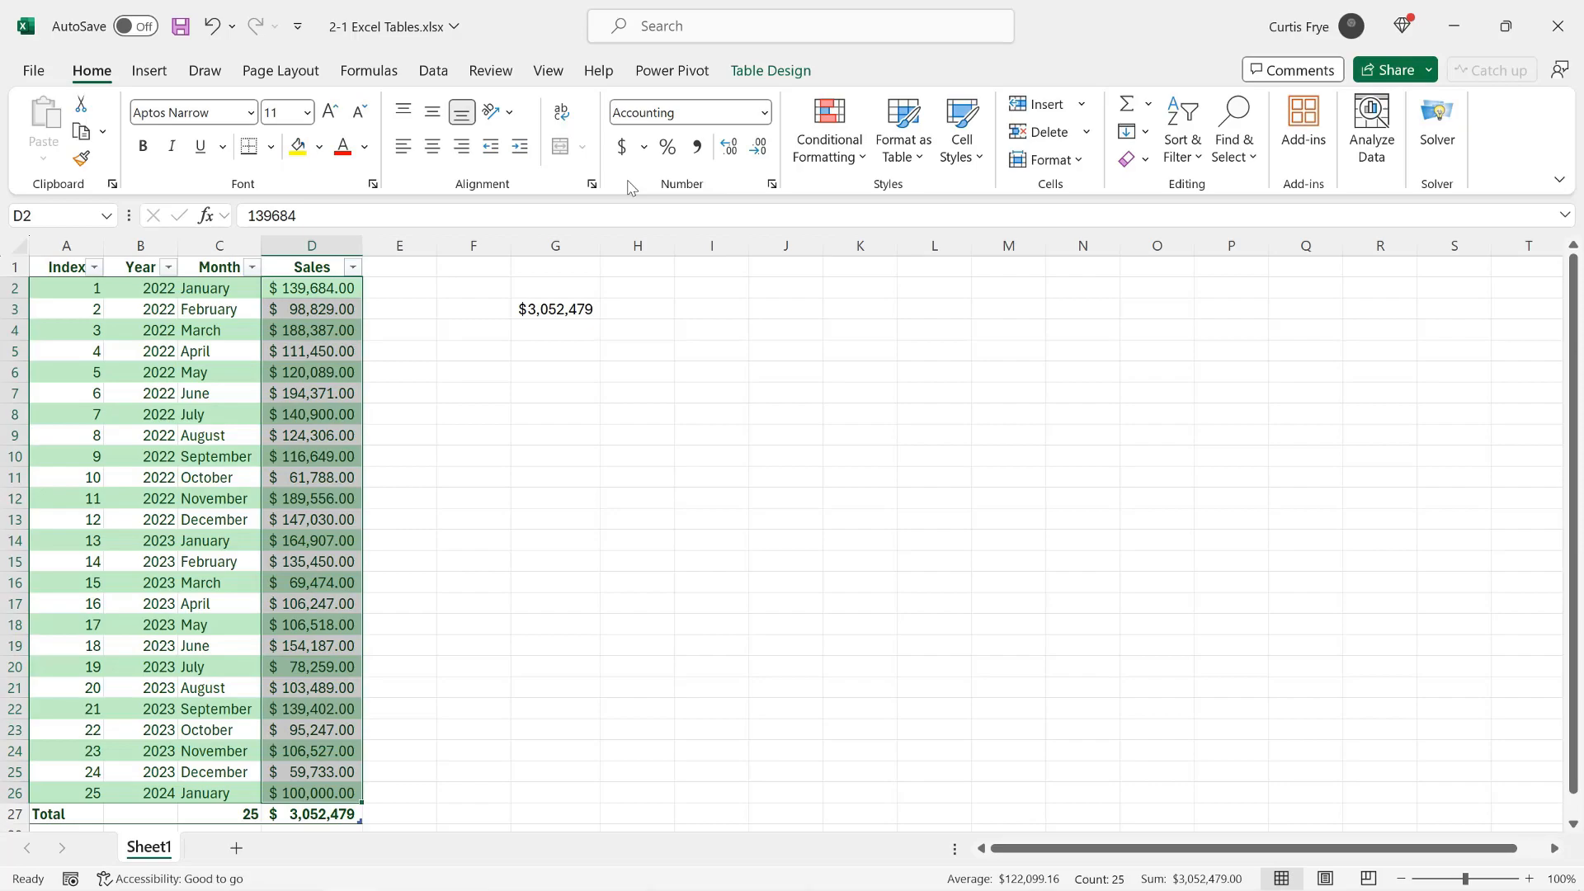
click(760, 147)
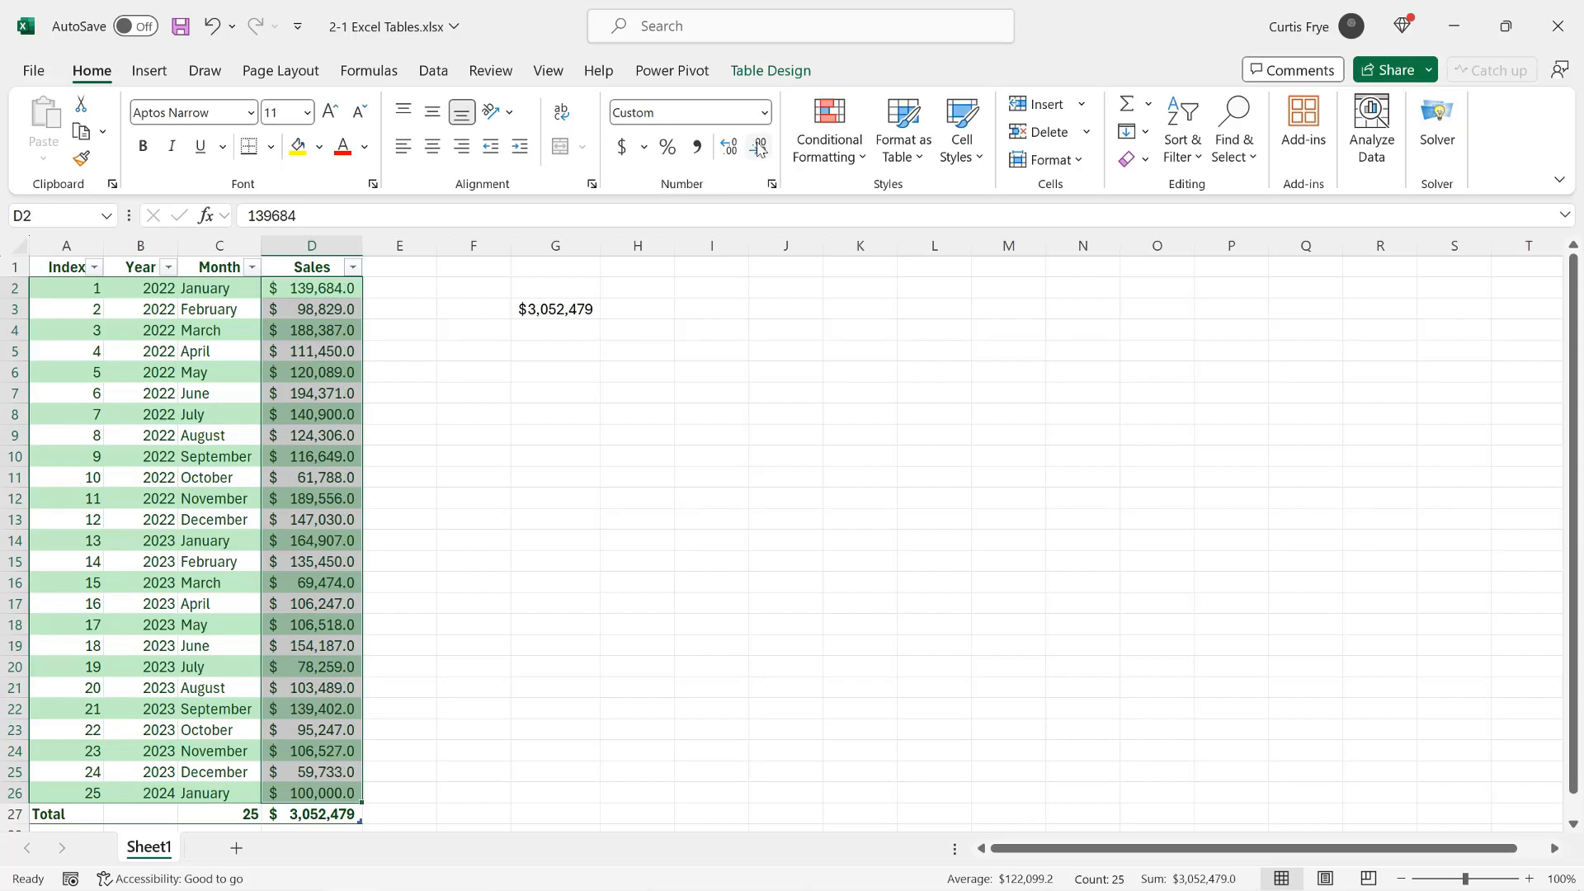
click(760, 147)
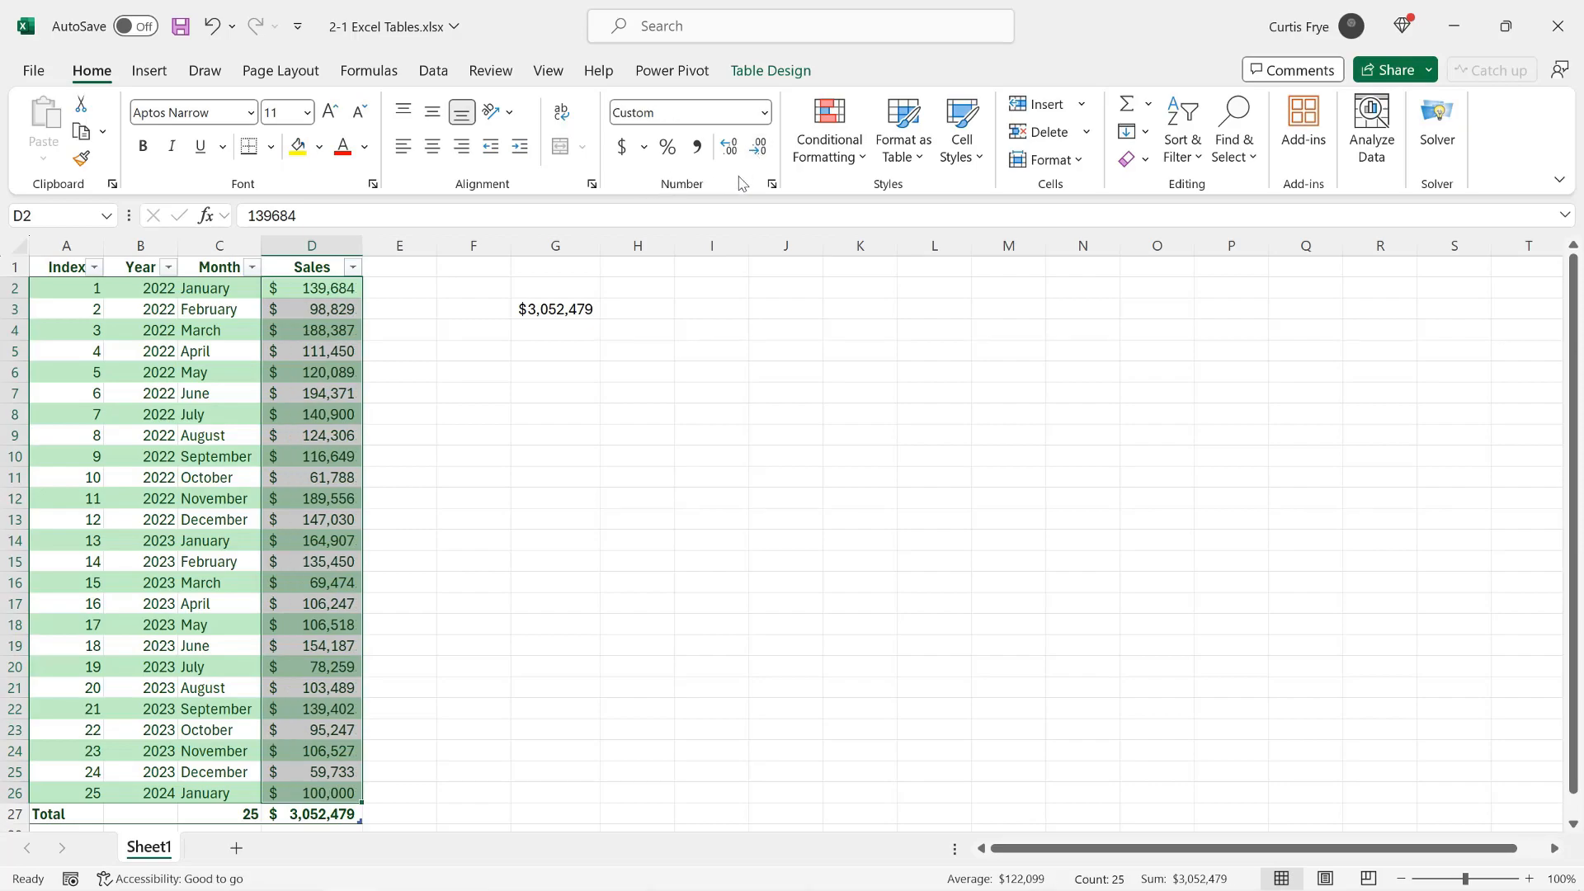
click(334, 287)
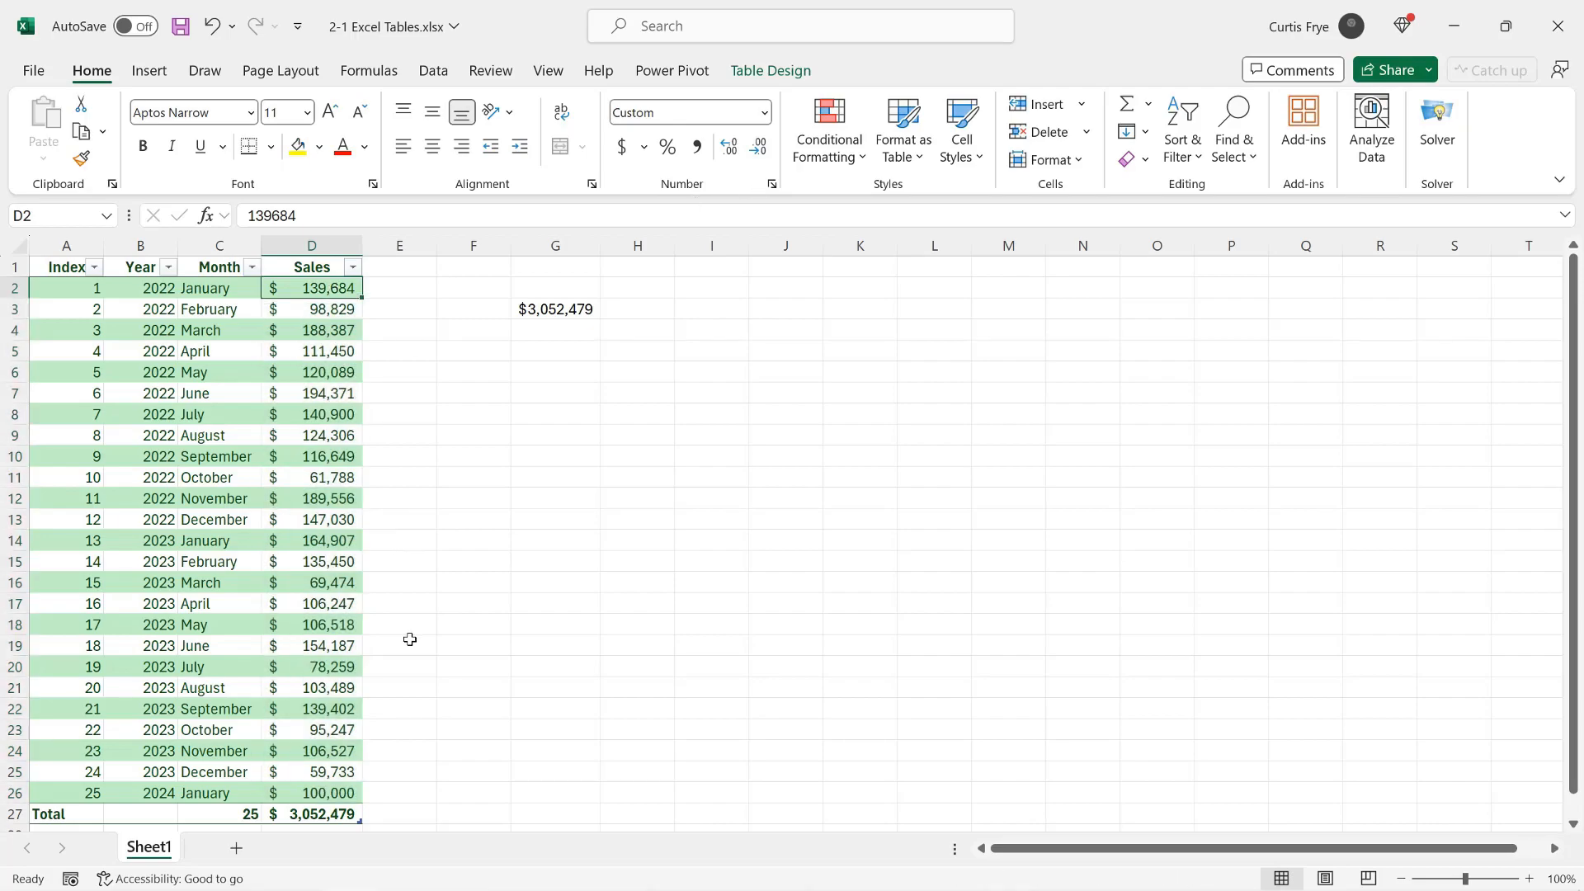